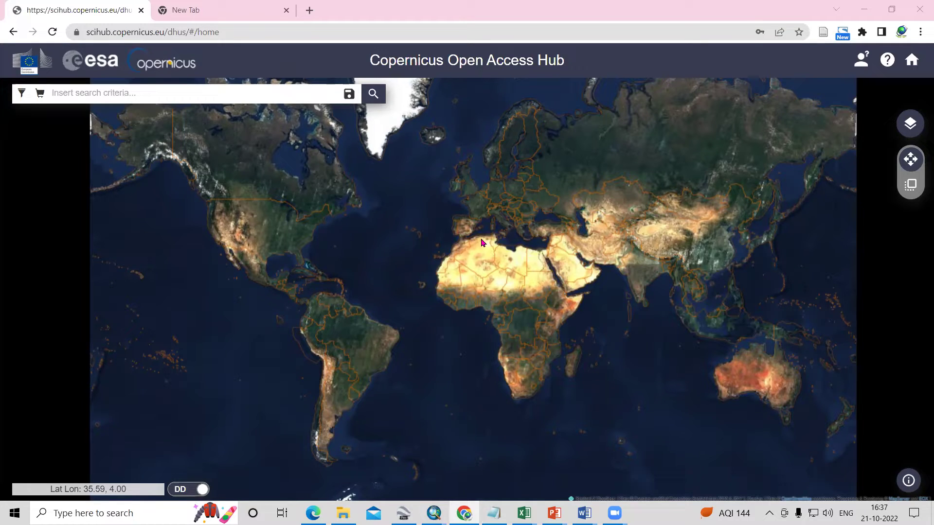
- Nudge the hub's world map slightly, then switch to the empty new Chrome tab
{"action": "left_click_drag", "start_coordinate": [590, 312], "coordinate": [596, 302]}
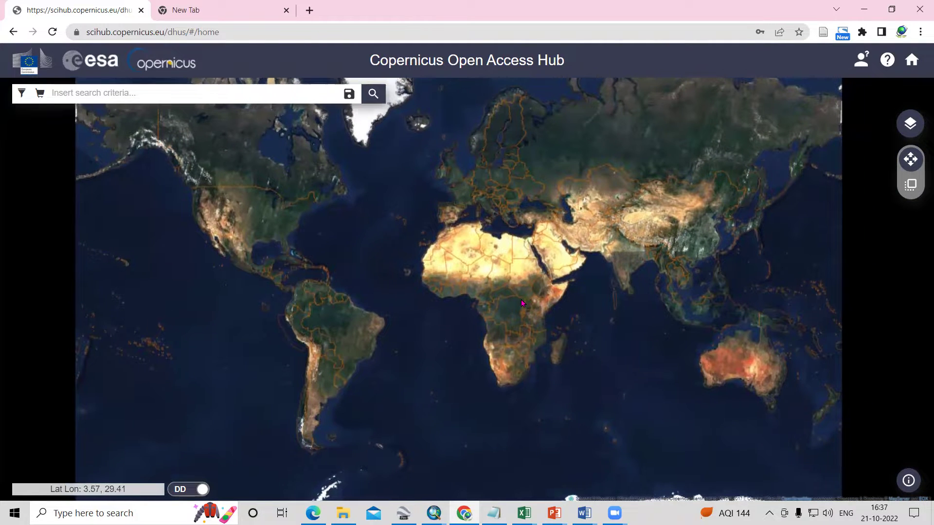
{"action": "left_click", "coordinate": [199, 10]}
- Search Google for 'copernicus open access hub' and open the scihub.copernicus.eu result
{"action": "left_click", "coordinate": [220, 33]}
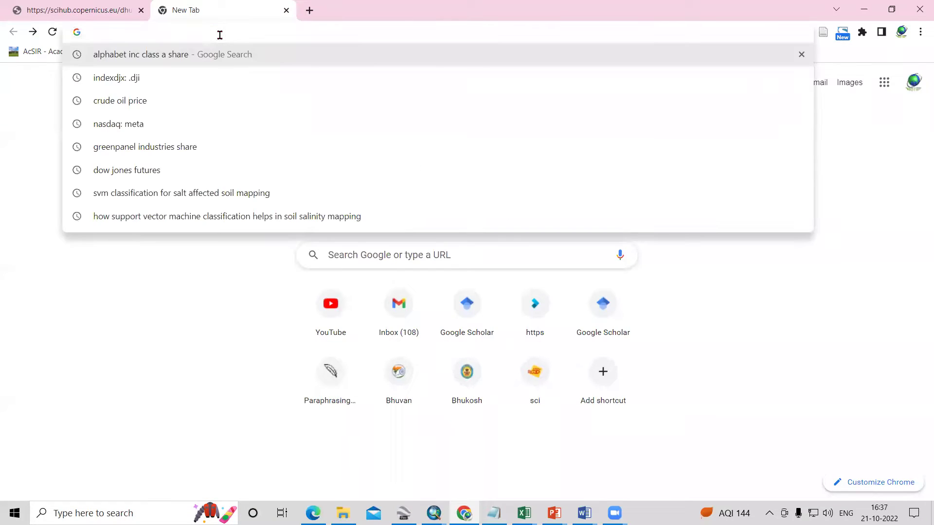
{"action": "type", "text": "c"}
{"action": "key", "text": "BackSpace"}
{"action": "type", "text": "co"}
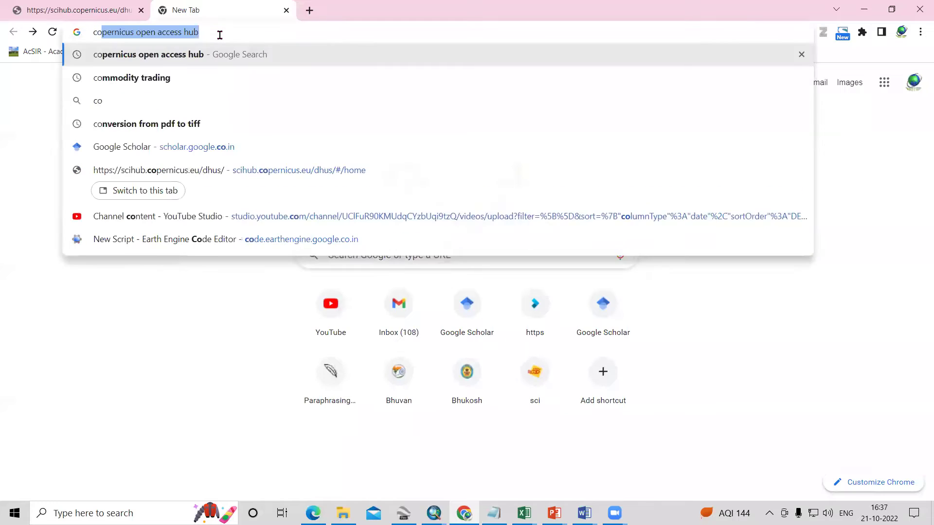
{"action": "left_click", "coordinate": [177, 57]}
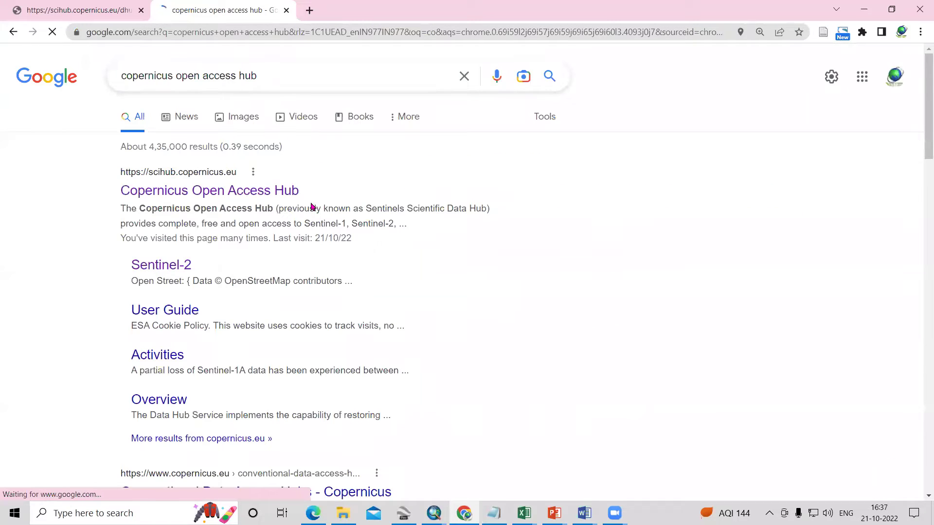
{"action": "left_click", "coordinate": [217, 197]}
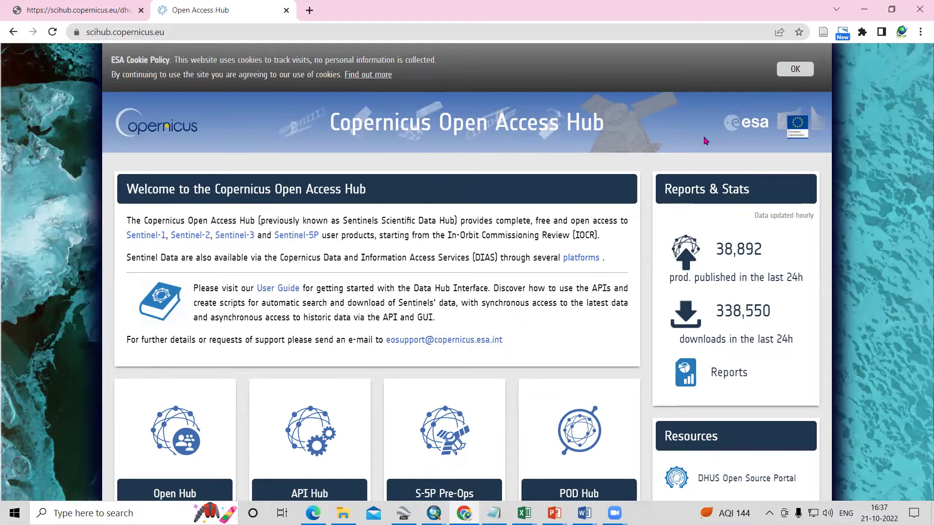
- Scroll down the welcome page and enter the Open Hub data-search map
{"action": "scroll", "coordinate": [379, 258], "scroll_direction": "down", "scroll_amount": 3}
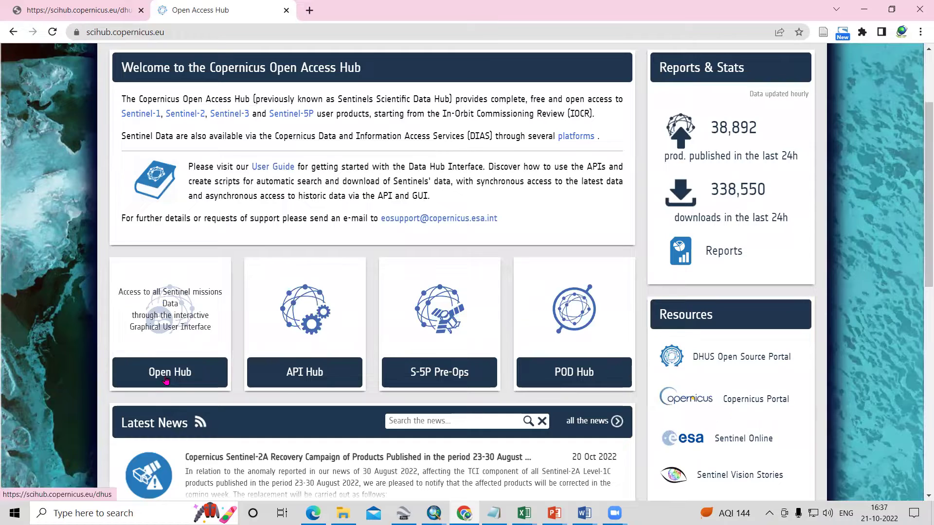
{"action": "left_click", "coordinate": [166, 379]}
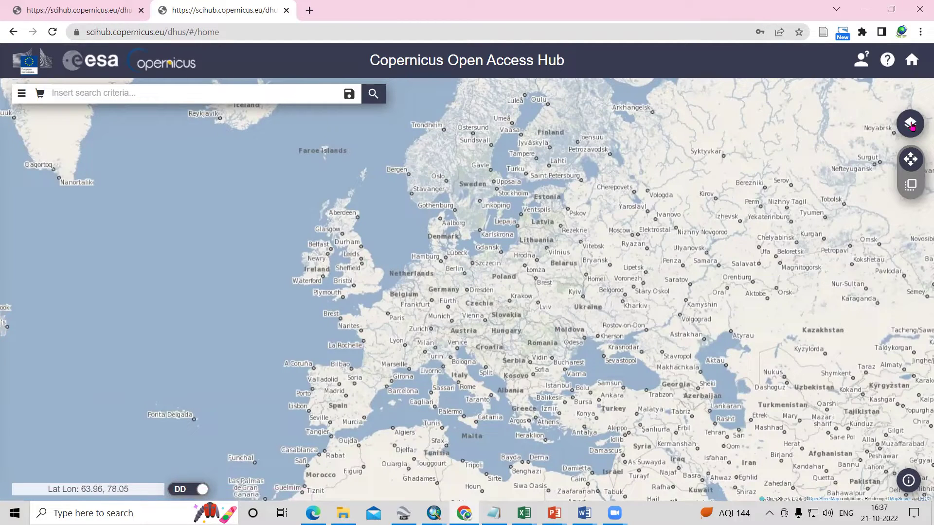
- Choose Sign up from the login panel and look over the empty Register new account form
{"action": "left_click", "coordinate": [860, 68]}
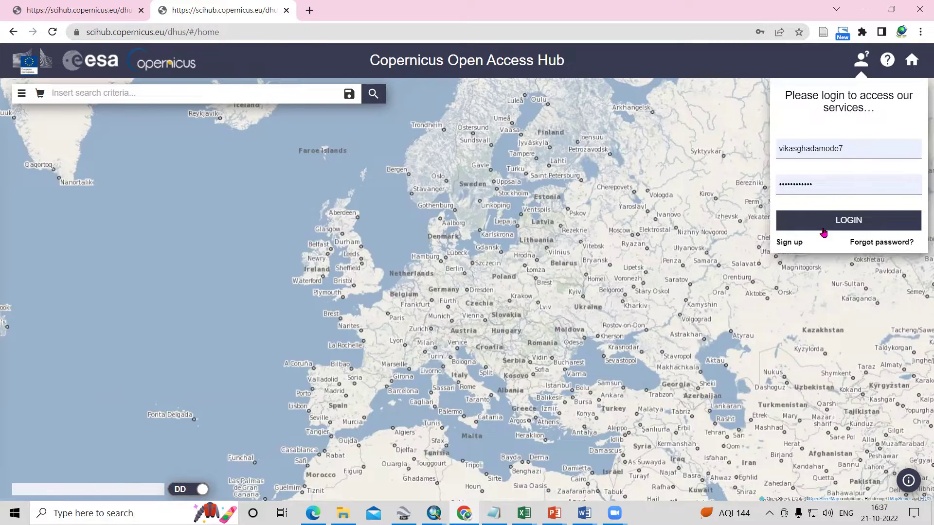
{"action": "left_click", "coordinate": [789, 242]}
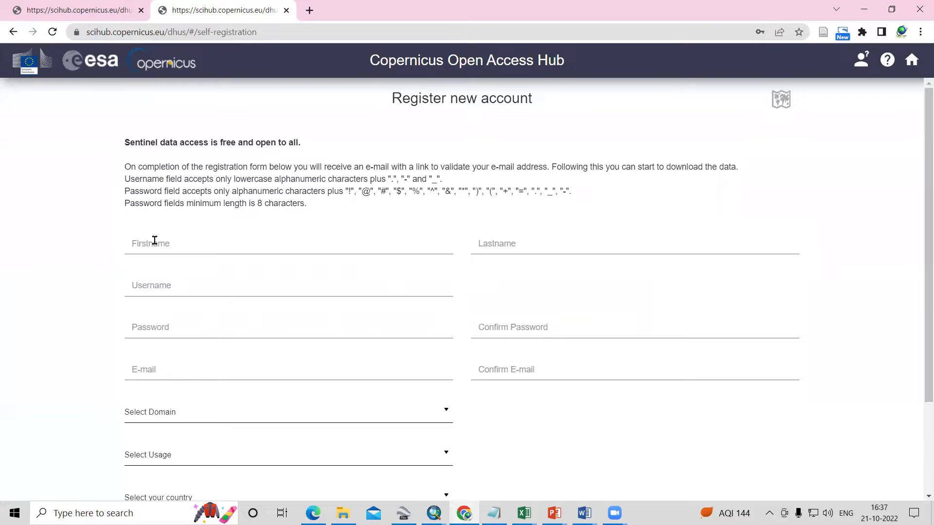
{"action": "left_click", "coordinate": [155, 243]}
{"action": "left_click", "coordinate": [153, 285]}
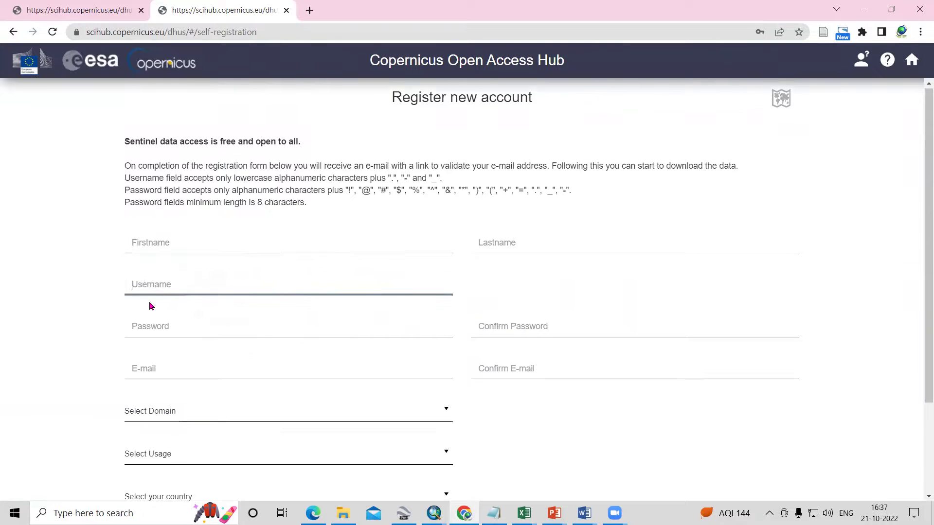
{"action": "scroll", "coordinate": [156, 272], "scroll_direction": "down", "scroll_amount": 3}
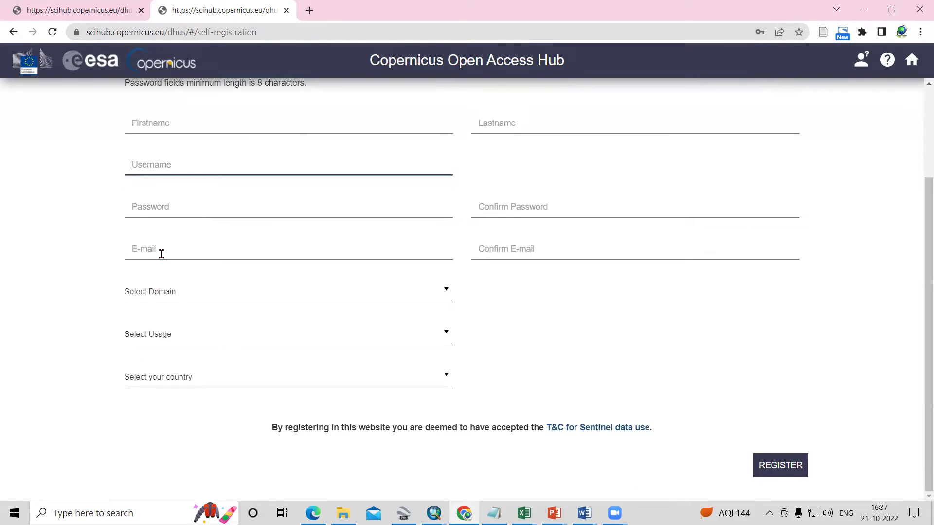
{"action": "scroll", "coordinate": [487, 316], "scroll_direction": "up", "scroll_amount": 3}
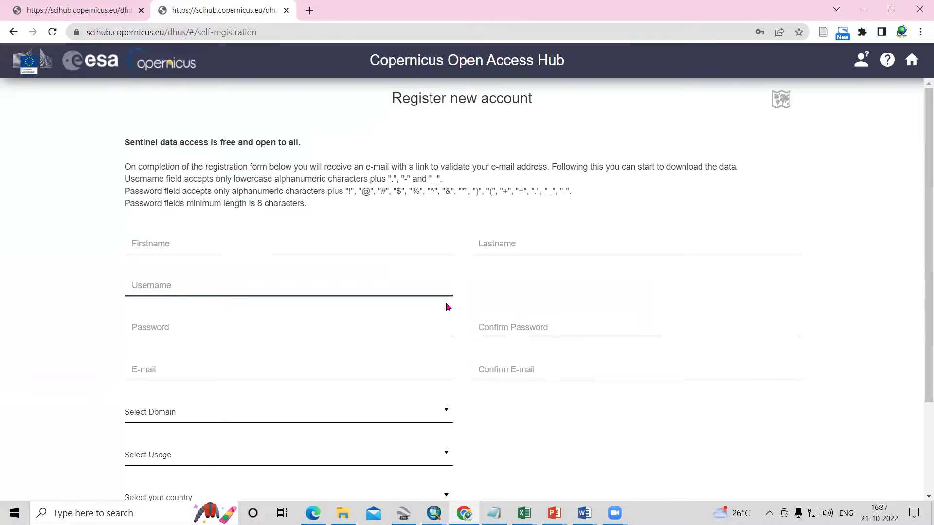
{"action": "scroll", "coordinate": [447, 307], "scroll_direction": "down", "scroll_amount": 3}
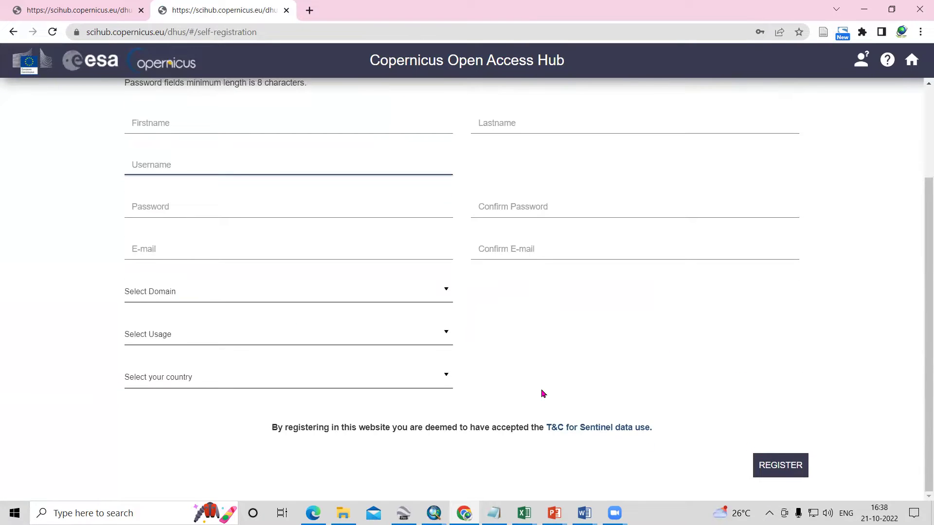
{"action": "scroll", "coordinate": [544, 393], "scroll_direction": "up", "scroll_amount": 3}
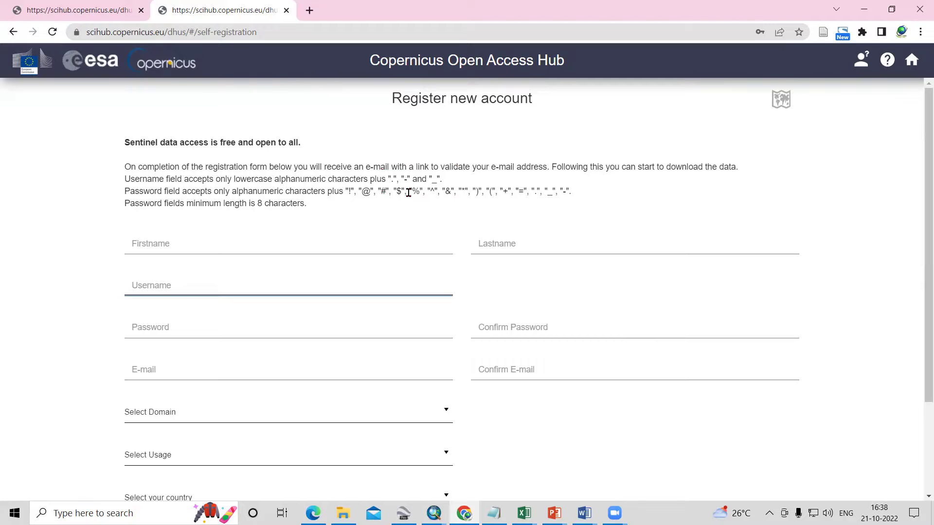
- Return to the hub map tab and log in with the saved account
{"action": "left_click", "coordinate": [103, 12]}
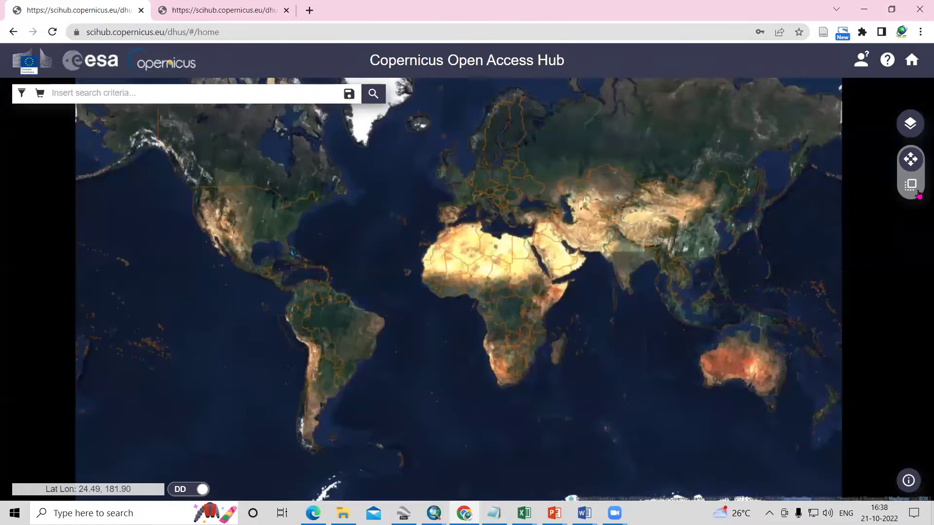
{"action": "left_click", "coordinate": [860, 61]}
{"action": "left_click", "coordinate": [859, 223]}
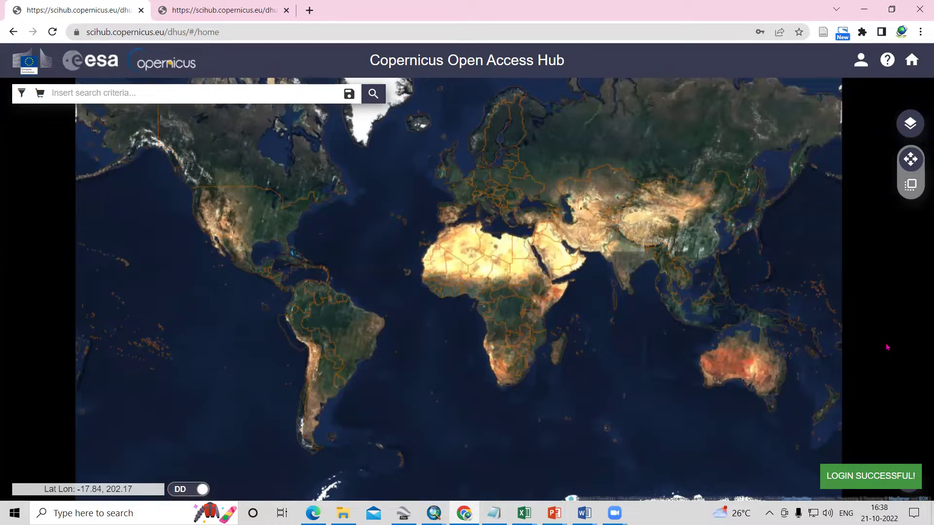
- Switch the base map to Open Street, then to Sentinel-2 Cloudless imagery
{"action": "left_click", "coordinate": [911, 130]}
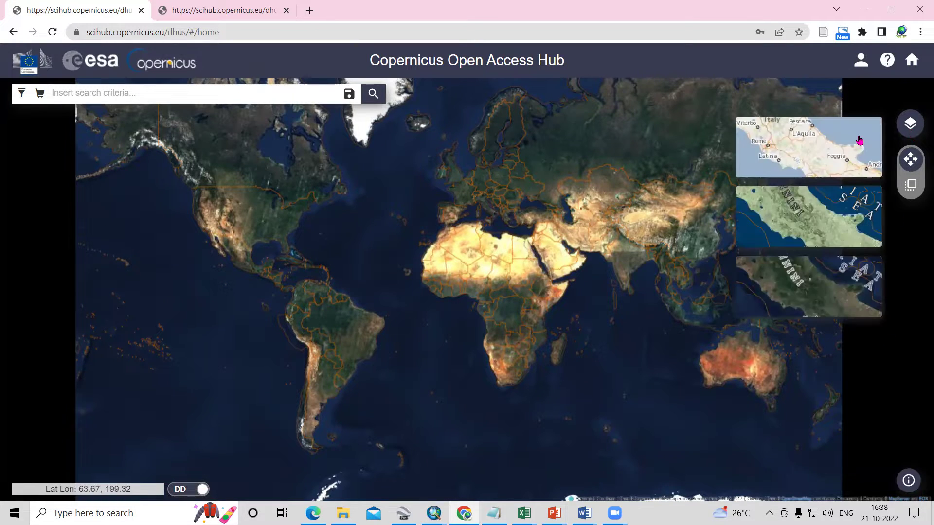
{"action": "left_click", "coordinate": [820, 151]}
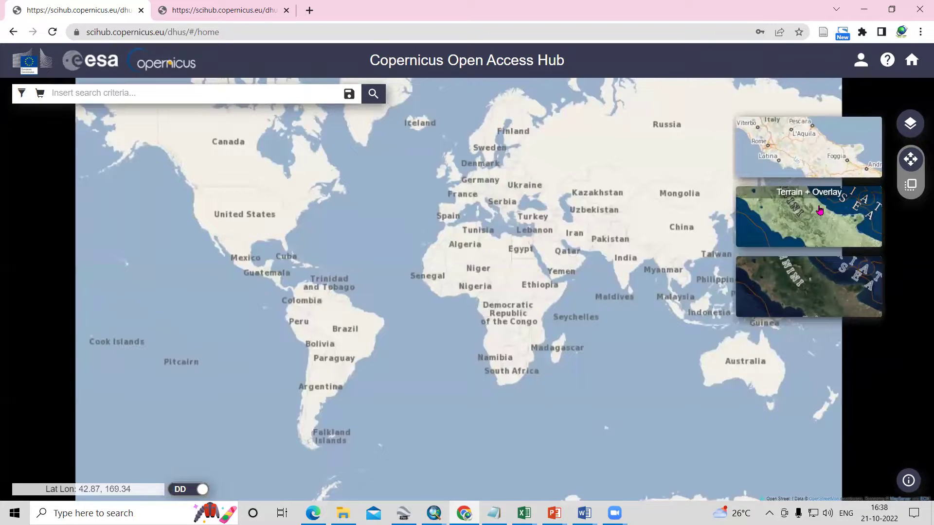
{"action": "left_click", "coordinate": [831, 287]}
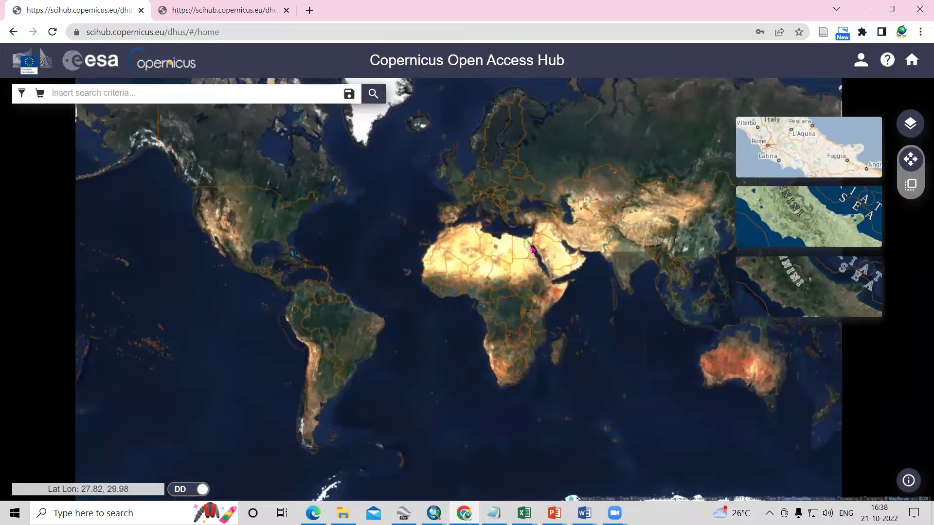
{"action": "left_click_drag", "start_coordinate": [531, 255], "coordinate": [565, 257]}
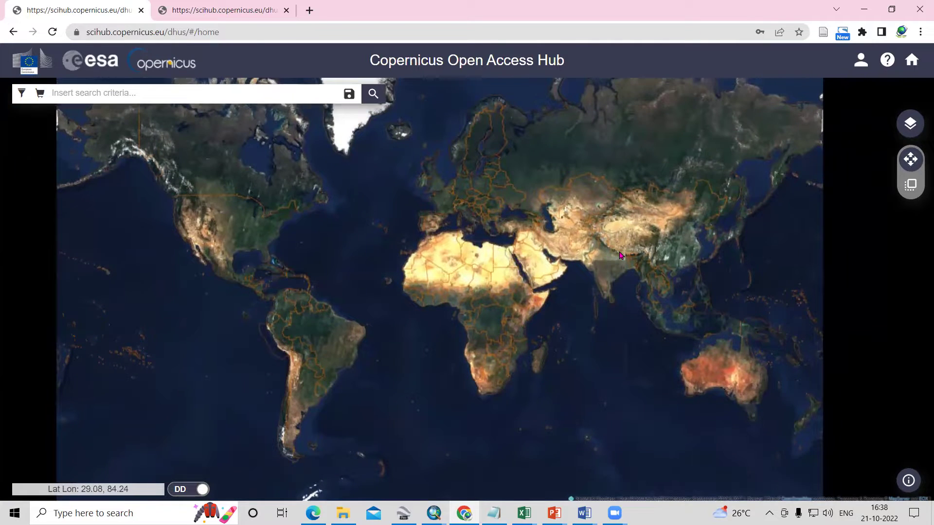
- Zoom and pan into central India until Bilaspur and Korba fill the view, then toggle area mode
{"action": "scroll", "coordinate": [615, 265], "scroll_direction": "up", "scroll_amount": 1}
{"action": "scroll", "coordinate": [584, 307], "scroll_direction": "up", "scroll_amount": 1}
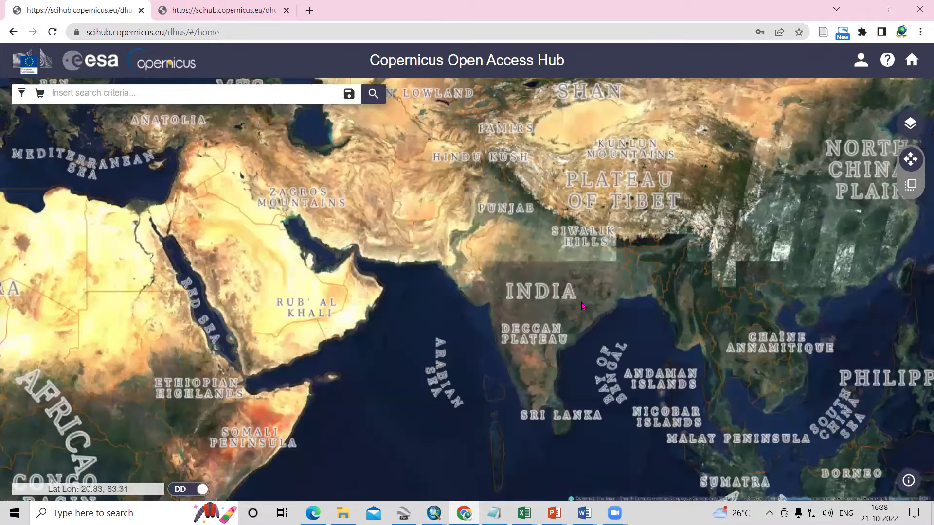
{"action": "scroll", "coordinate": [555, 272], "scroll_direction": "up", "scroll_amount": 1}
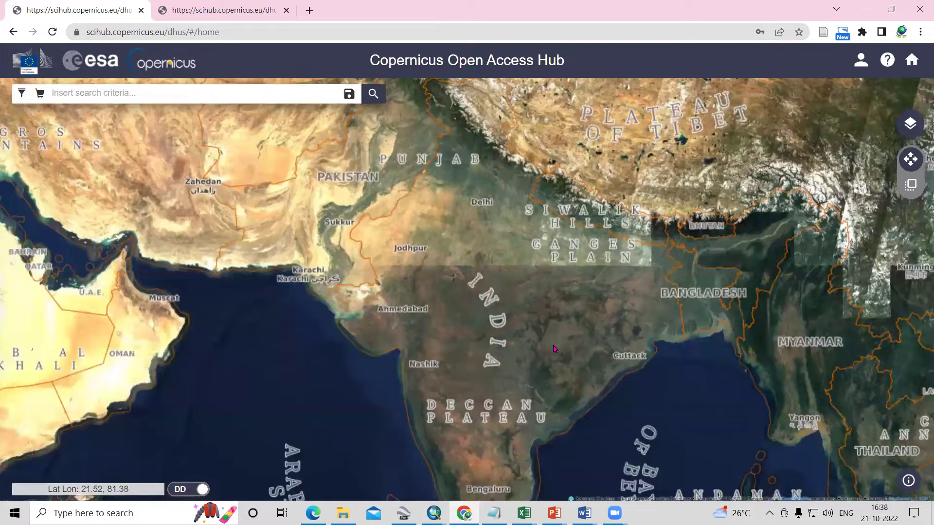
{"action": "left_click_drag", "start_coordinate": [551, 333], "coordinate": [557, 236]}
{"action": "scroll", "coordinate": [539, 269], "scroll_direction": "up", "scroll_amount": 1}
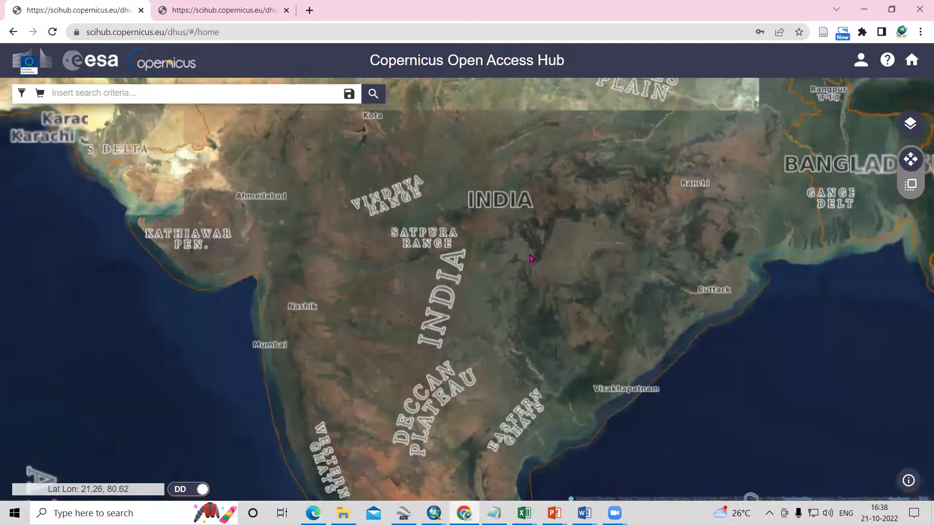
{"action": "scroll", "coordinate": [558, 234], "scroll_direction": "up", "scroll_amount": 1}
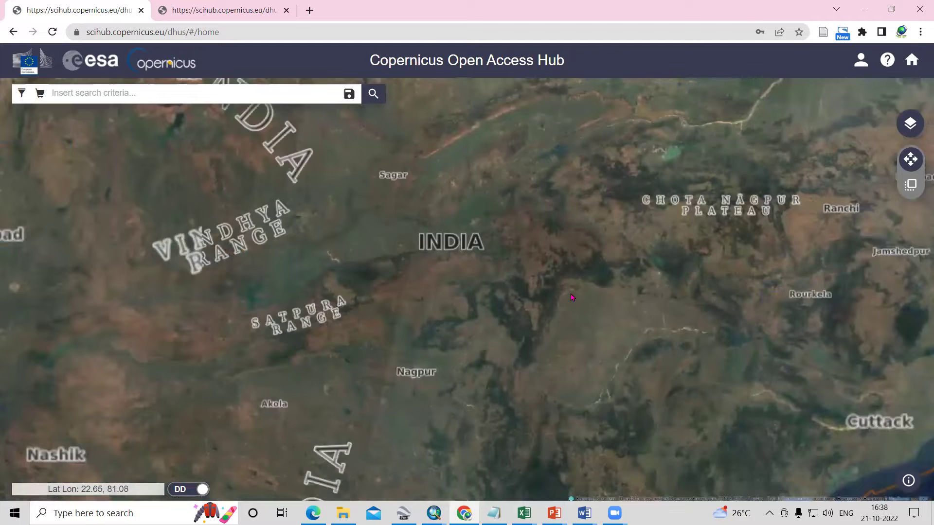
{"action": "key", "text": "Right"}
{"action": "scroll", "coordinate": [539, 306], "scroll_direction": "up", "scroll_amount": 1}
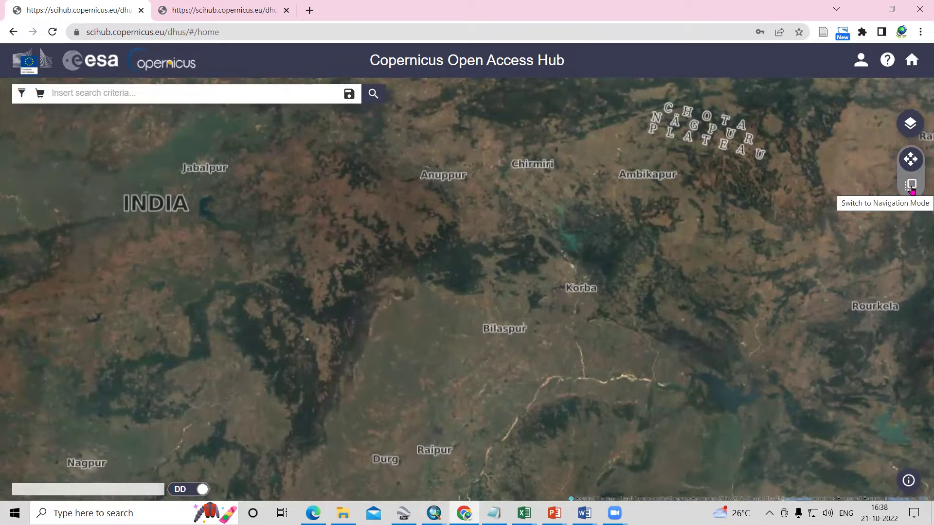
{"action": "left_click", "coordinate": [911, 187]}
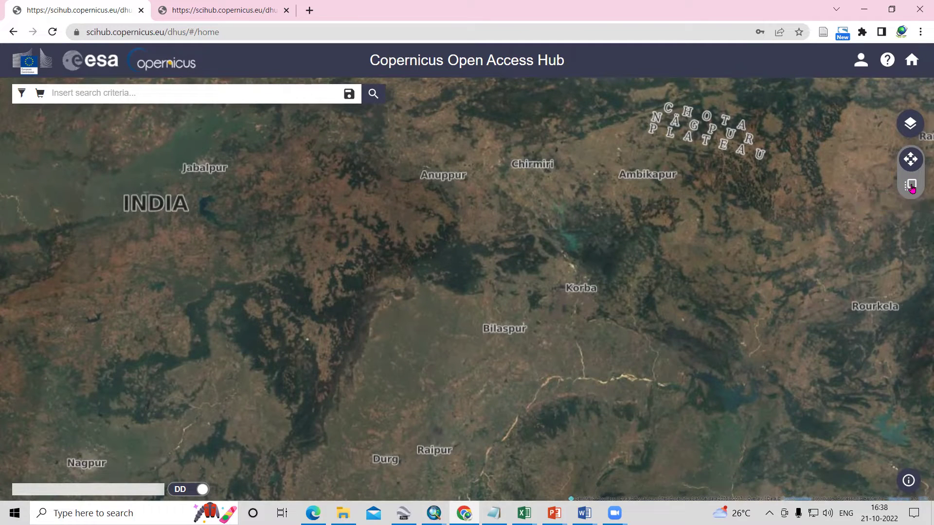
- Draw a rectangular search area around Bilaspur and Korba, then bring up Advanced Search
{"action": "left_click", "coordinate": [911, 189]}
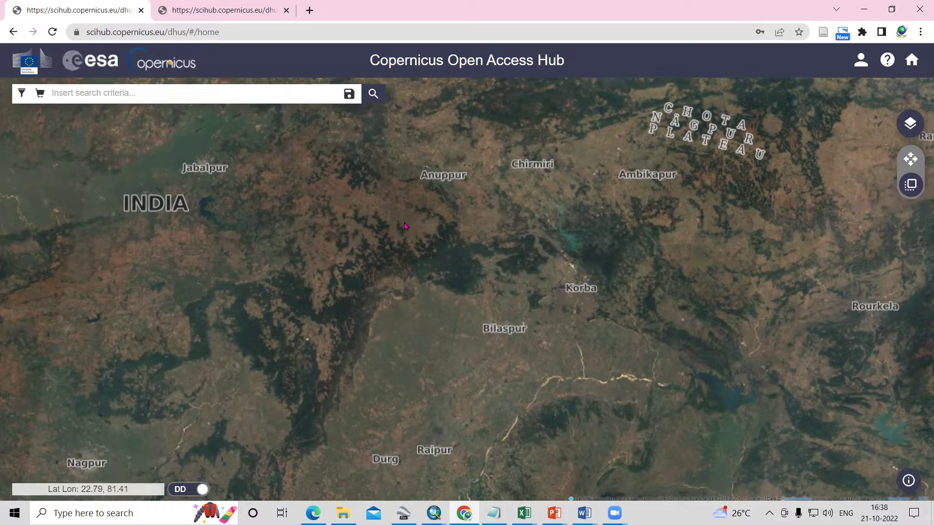
{"action": "left_click", "coordinate": [648, 218]}
{"action": "left_click", "coordinate": [640, 402]}
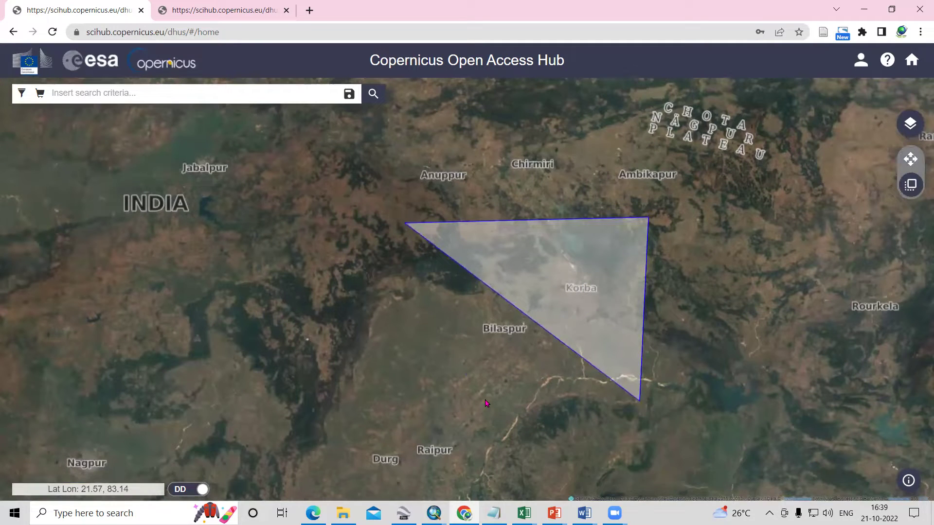
{"action": "left_click", "coordinate": [397, 402]}
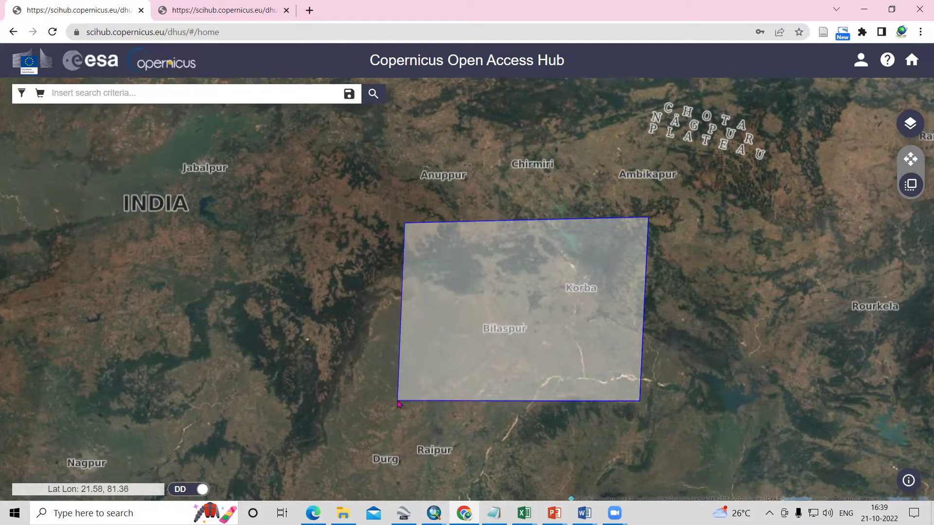
{"action": "double_click", "coordinate": [402, 325]}
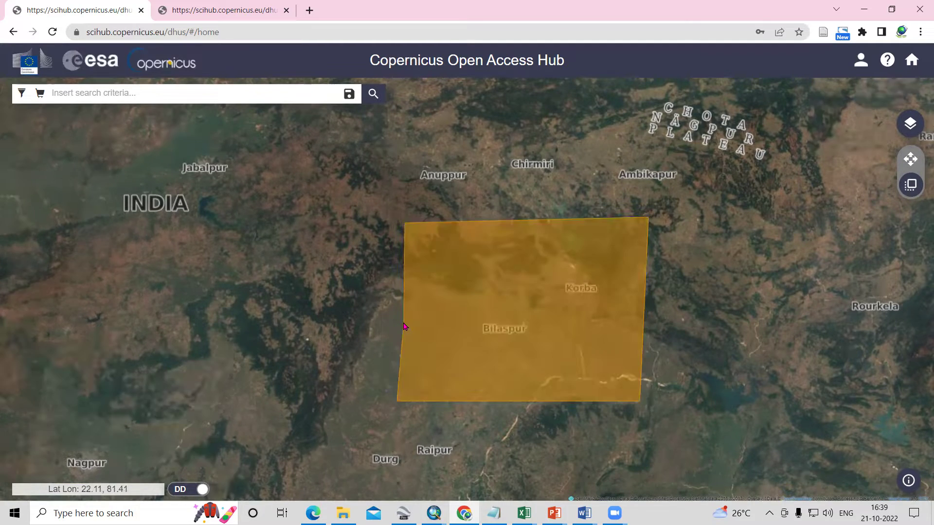
{"action": "scroll", "coordinate": [525, 322], "scroll_direction": "down", "scroll_amount": 1}
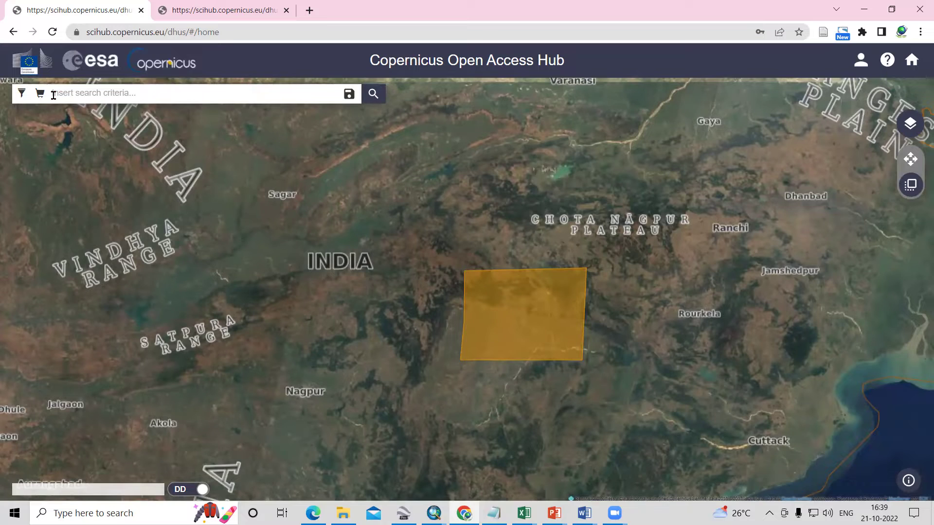
{"action": "left_click", "coordinate": [22, 94]}
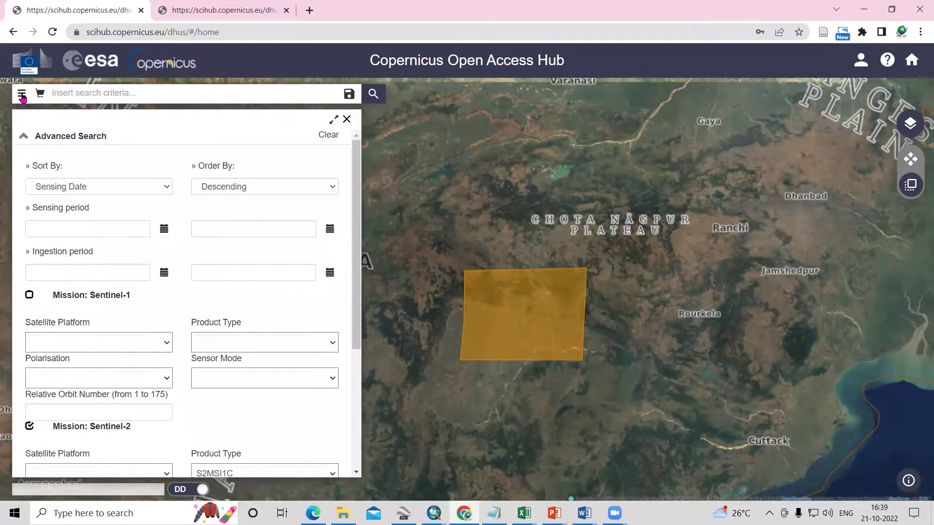
- Keep results sorted by Sensing Date in descending order
{"action": "left_click", "coordinate": [110, 190]}
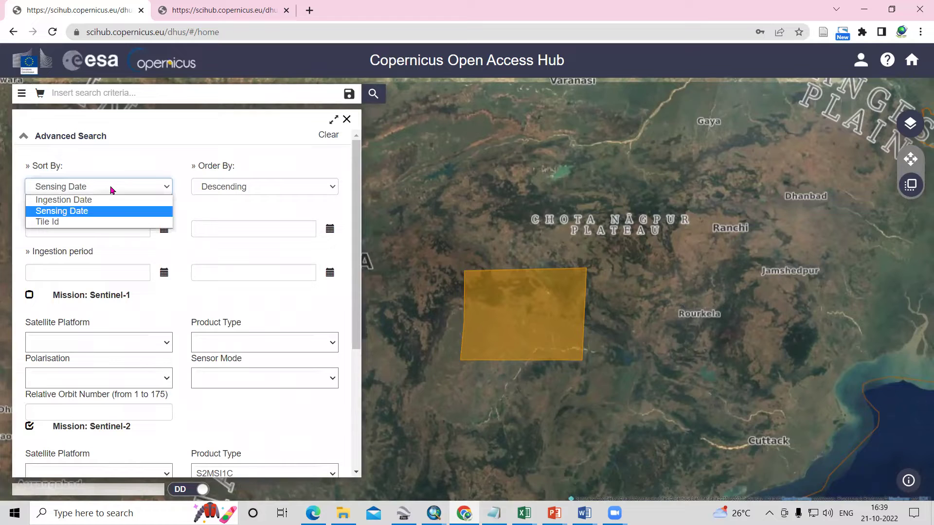
{"action": "left_click", "coordinate": [108, 212]}
{"action": "left_click", "coordinate": [275, 191]}
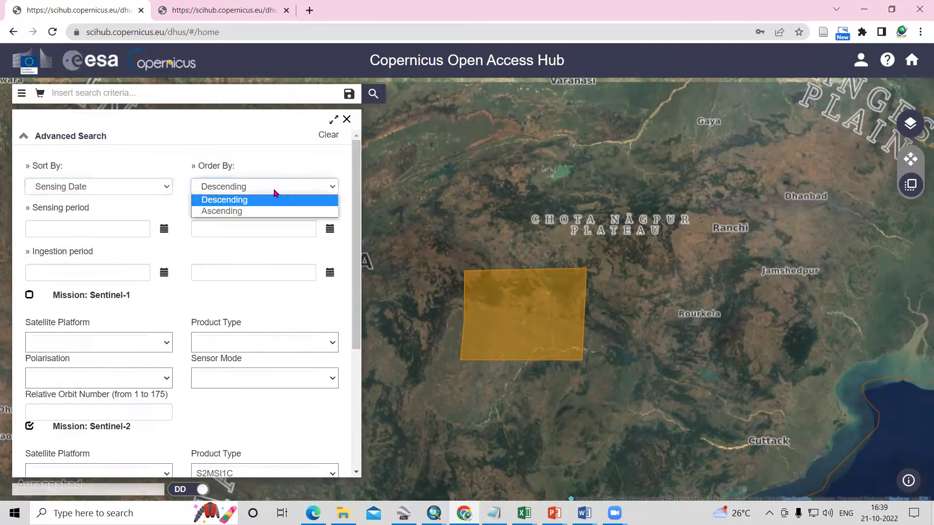
{"action": "left_click", "coordinate": [275, 204]}
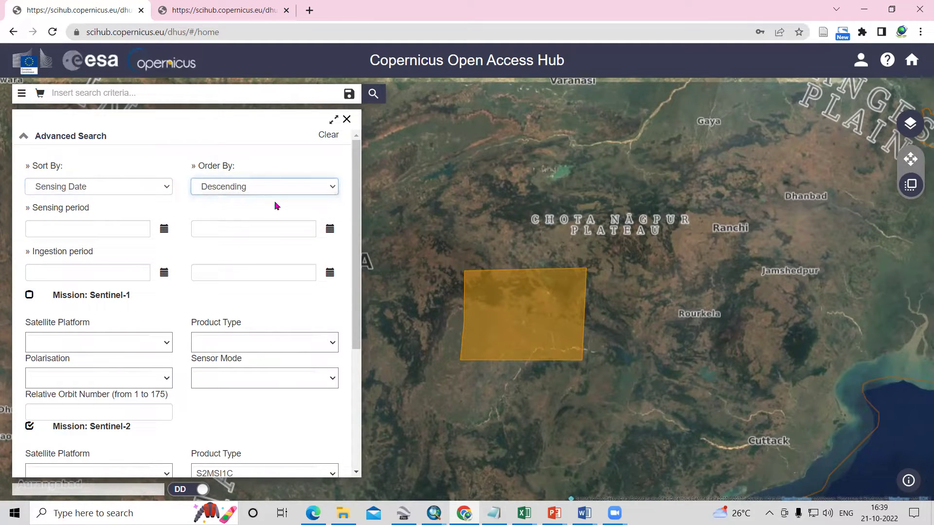
- Set the sensing period from 2020/01/01 to 2022/10/21
{"action": "left_click", "coordinate": [76, 231]}
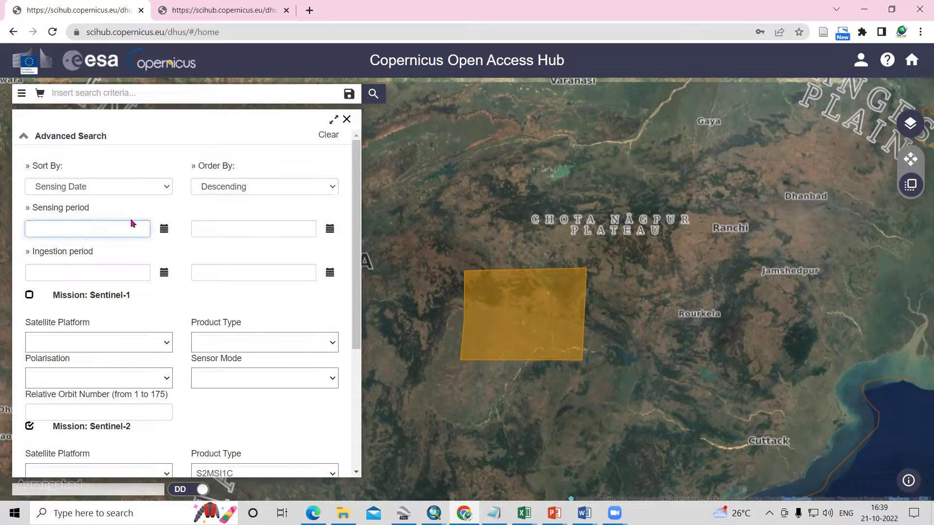
{"action": "left_click", "coordinate": [165, 229]}
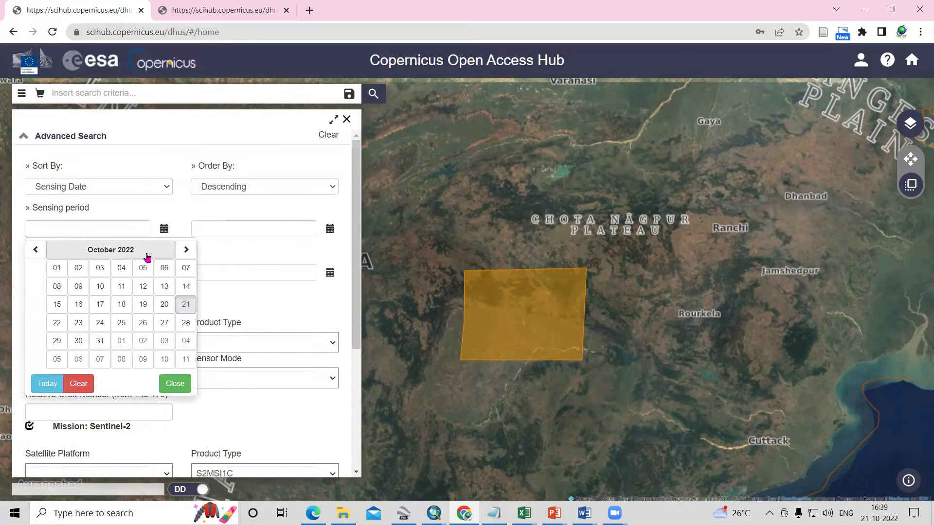
{"action": "left_click", "coordinate": [119, 251]}
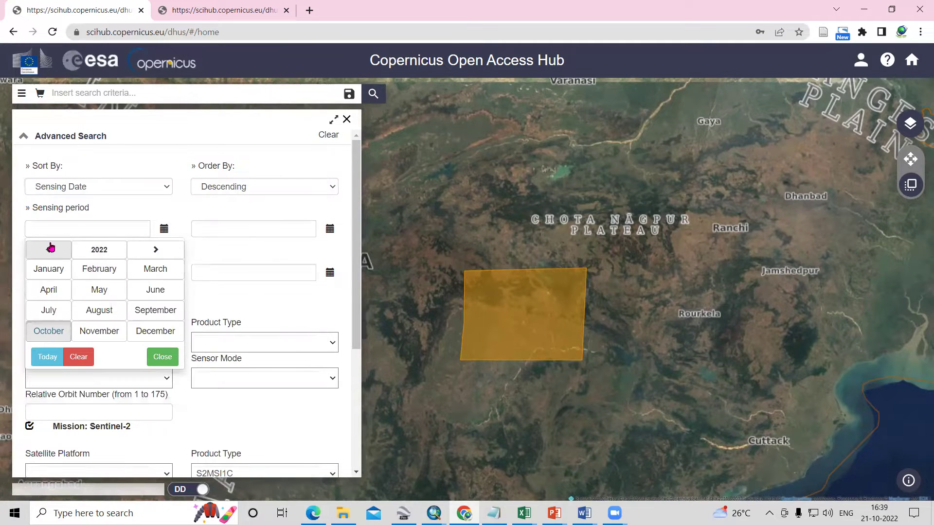
{"action": "left_click", "coordinate": [48, 250]}
{"action": "left_click", "coordinate": [49, 249]}
{"action": "left_click", "coordinate": [50, 269]}
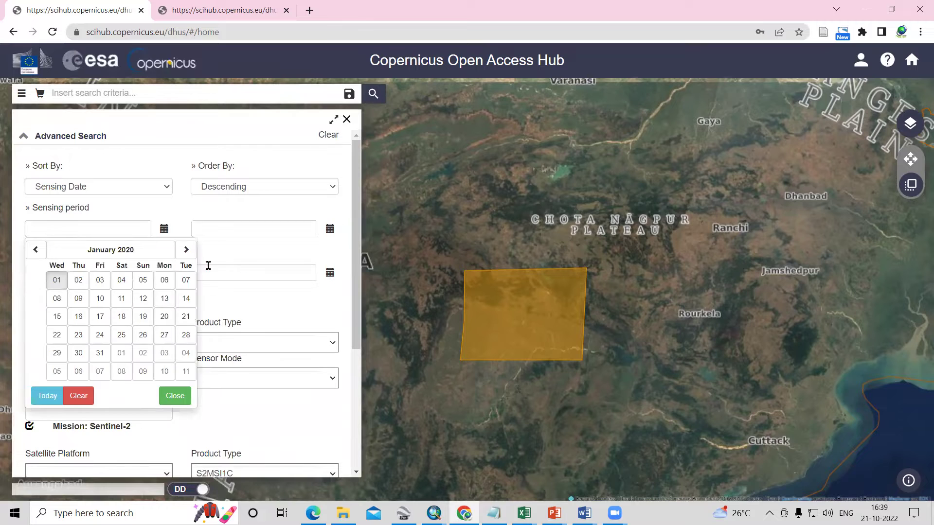
{"action": "left_click", "coordinate": [57, 281]}
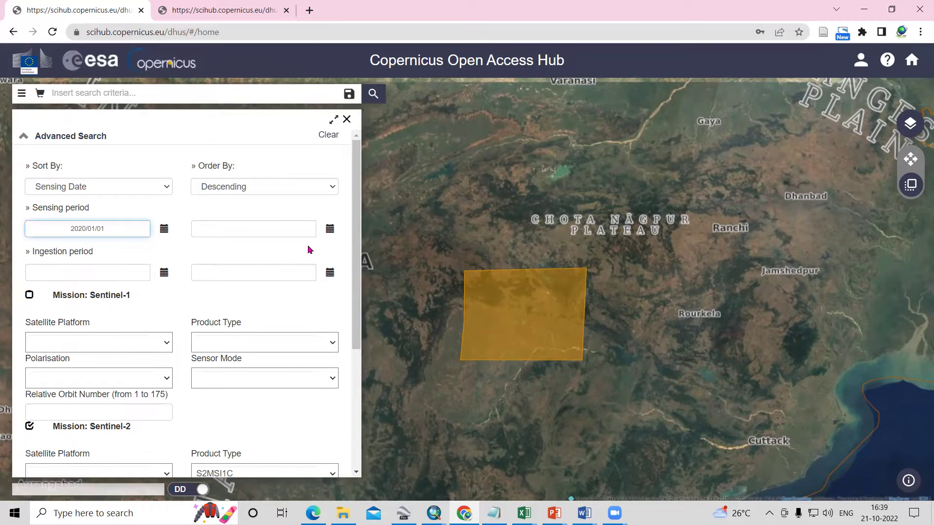
{"action": "left_click", "coordinate": [330, 228]}
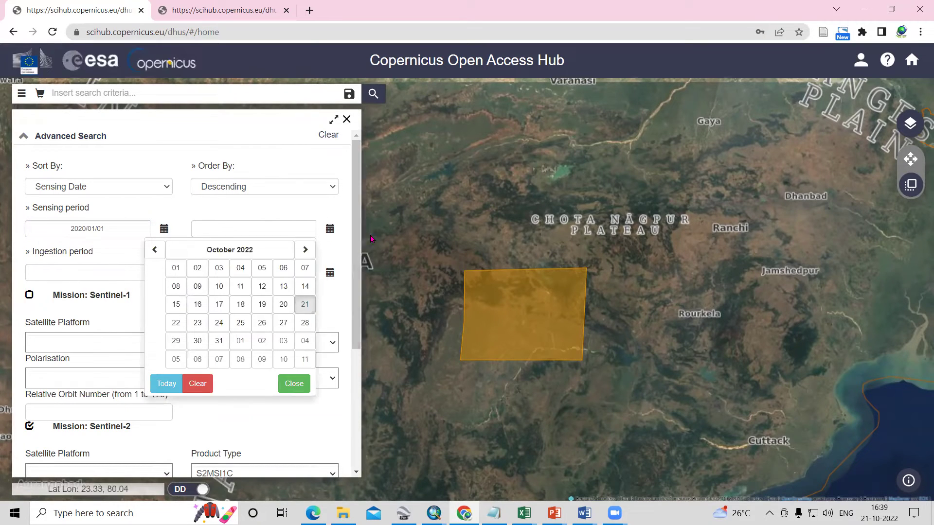
{"action": "left_click", "coordinate": [303, 305]}
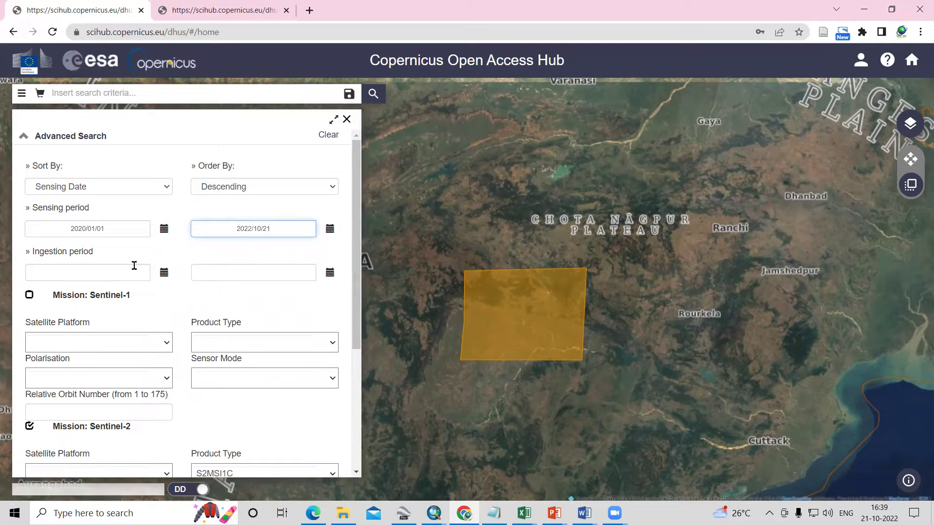
- Restrict the Sentinel-2 mission to product type S2MSI2A
{"action": "scroll", "coordinate": [120, 287], "scroll_direction": "down", "scroll_amount": 3}
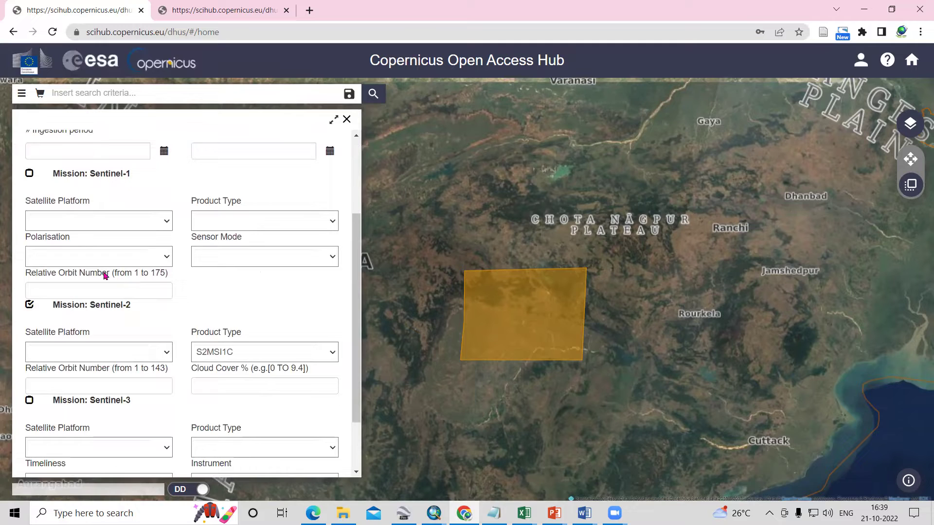
{"action": "left_click", "coordinate": [29, 304]}
{"action": "left_click", "coordinate": [30, 304]}
{"action": "scroll", "coordinate": [121, 317], "scroll_direction": "up", "scroll_amount": 3}
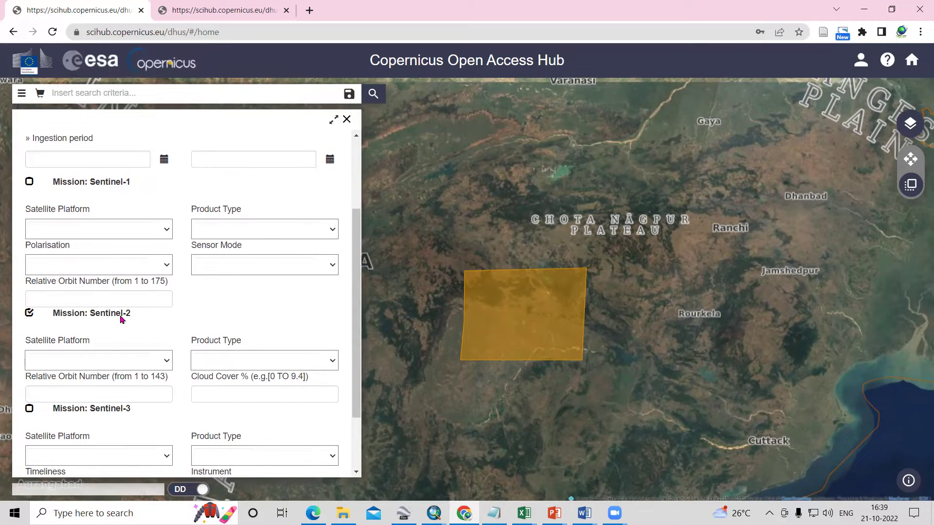
{"action": "scroll", "coordinate": [112, 372], "scroll_direction": "down", "scroll_amount": 1}
{"action": "scroll", "coordinate": [196, 382], "scroll_direction": "down", "scroll_amount": 3}
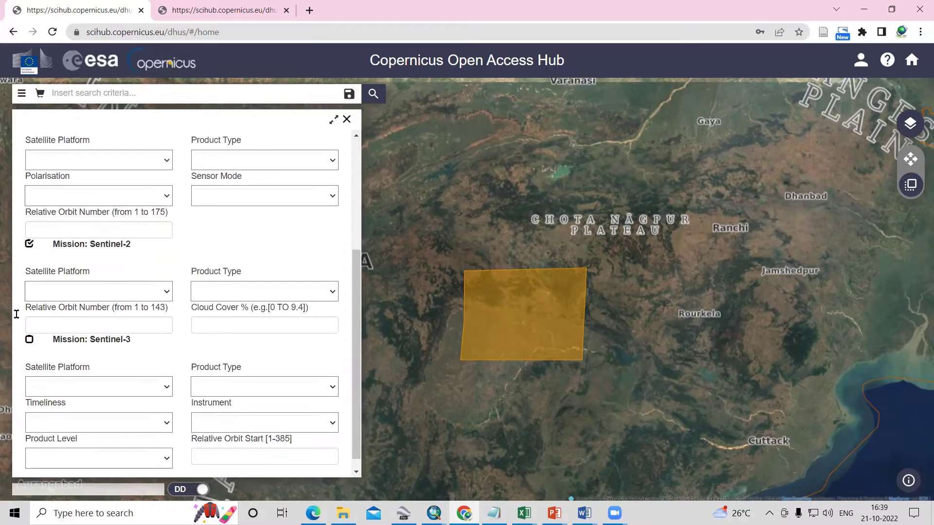
{"action": "left_click", "coordinate": [329, 293]}
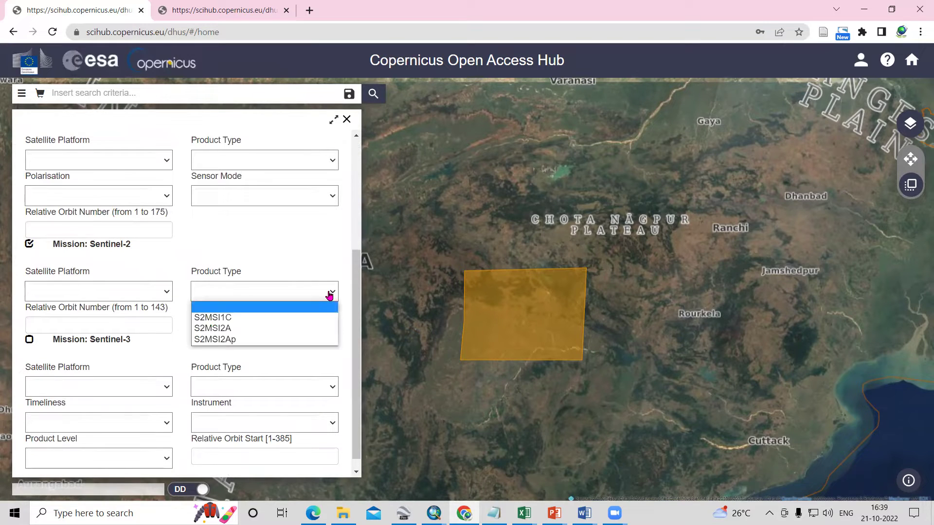
{"action": "left_click", "coordinate": [230, 330]}
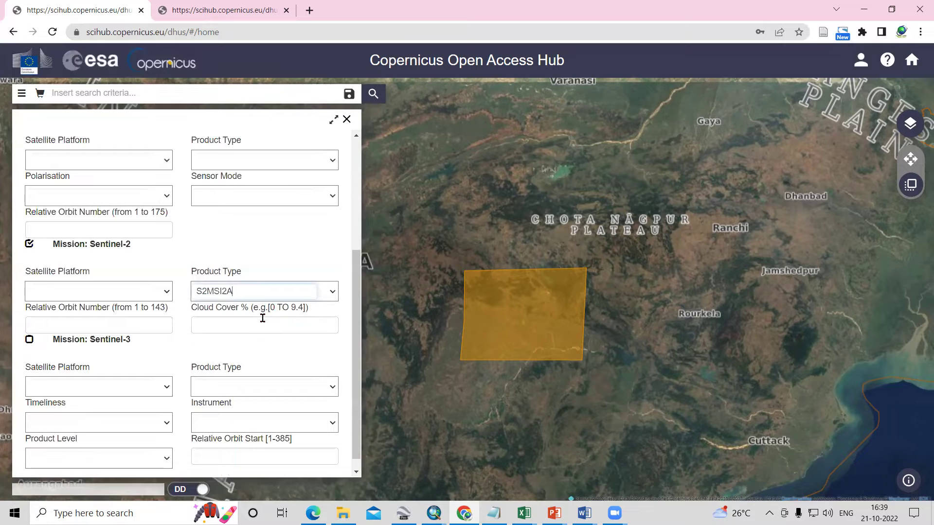
- Set the Sentinel-2 cloud cover filter to [0 TO 3]
{"action": "left_click_drag", "start_coordinate": [267, 310], "coordinate": [305, 311]}
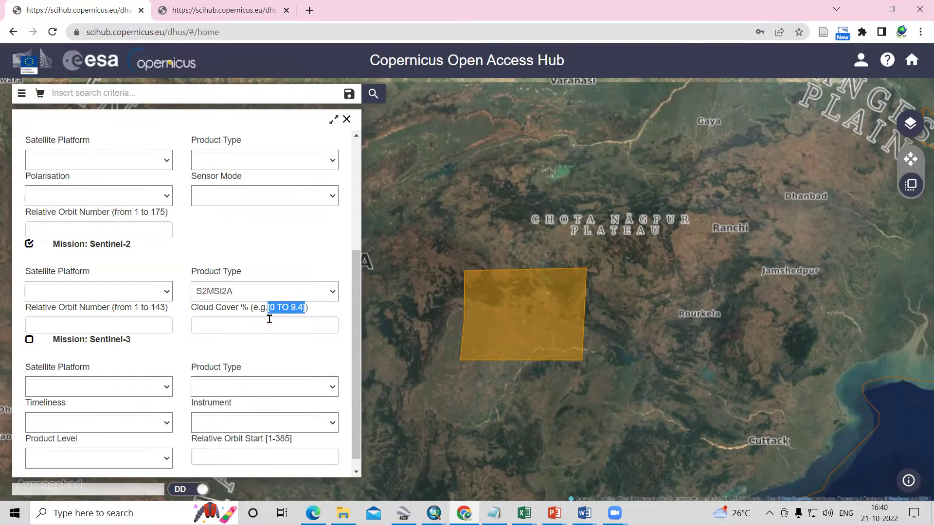
{"action": "left_click", "coordinate": [257, 325]}
{"action": "type", "text": "[0 TO 9.4]"}
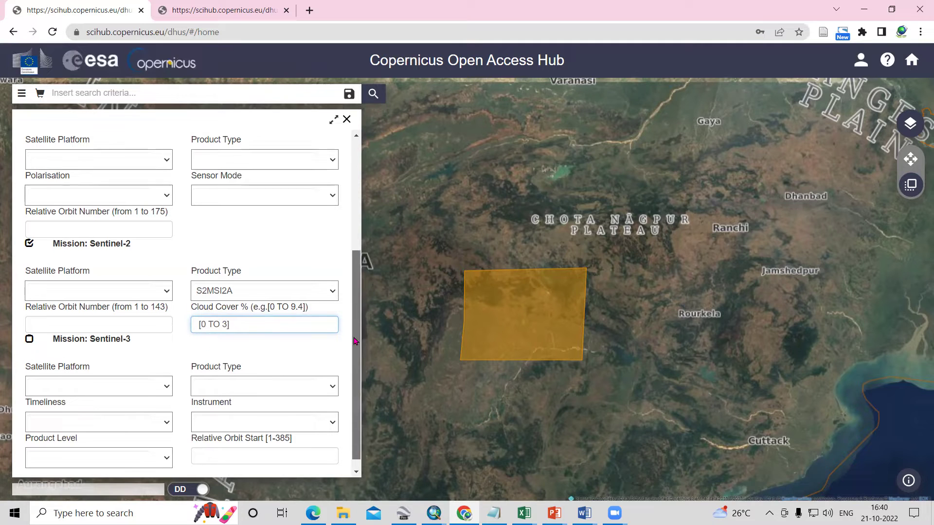
{"action": "scroll", "coordinate": [355, 360], "scroll_direction": "down", "scroll_amount": 1}
{"action": "scroll", "coordinate": [354, 265], "scroll_direction": "up", "scroll_amount": 3}
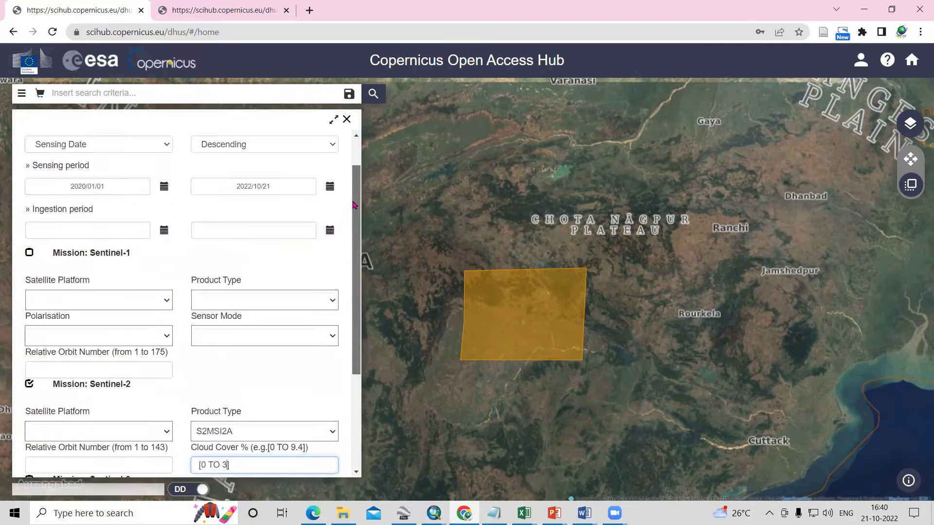
{"action": "scroll", "coordinate": [354, 204], "scroll_direction": "down", "scroll_amount": 3}
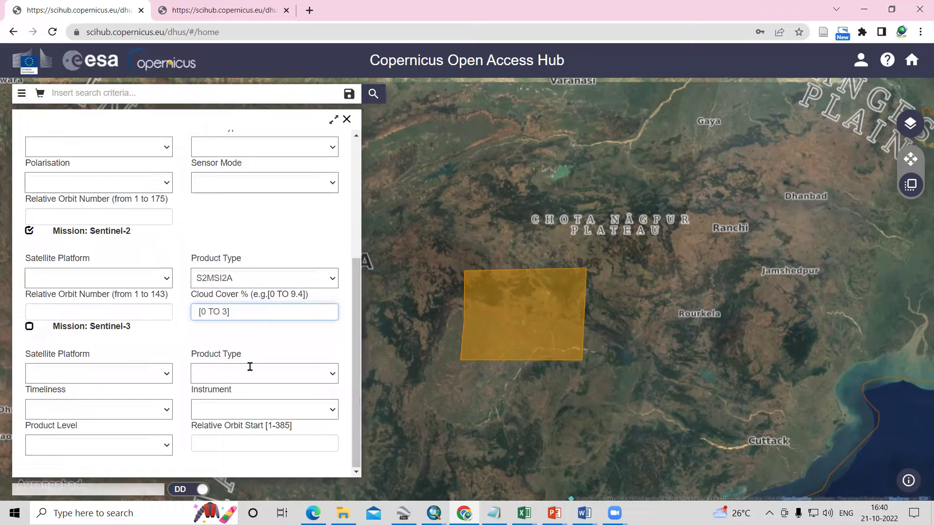
{"action": "scroll", "coordinate": [352, 321], "scroll_direction": "up", "scroll_amount": 4}
{"action": "scroll", "coordinate": [352, 319], "scroll_direction": "down", "scroll_amount": 2}
{"action": "scroll", "coordinate": [353, 341], "scroll_direction": "down", "scroll_amount": 2}
- Run the search and open the details of the second result, S2B_MSIL2A_20221020 T44QNL
{"action": "left_click", "coordinate": [375, 99]}
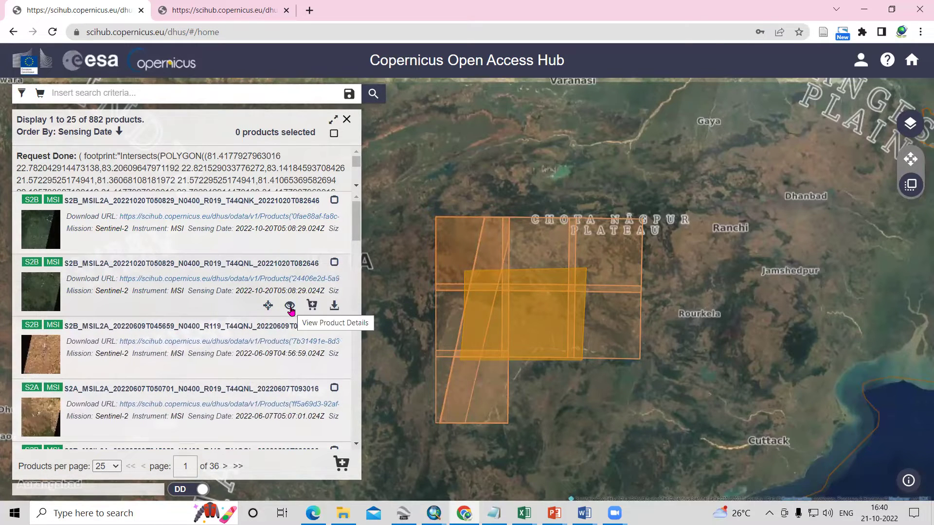
{"action": "left_click", "coordinate": [290, 306]}
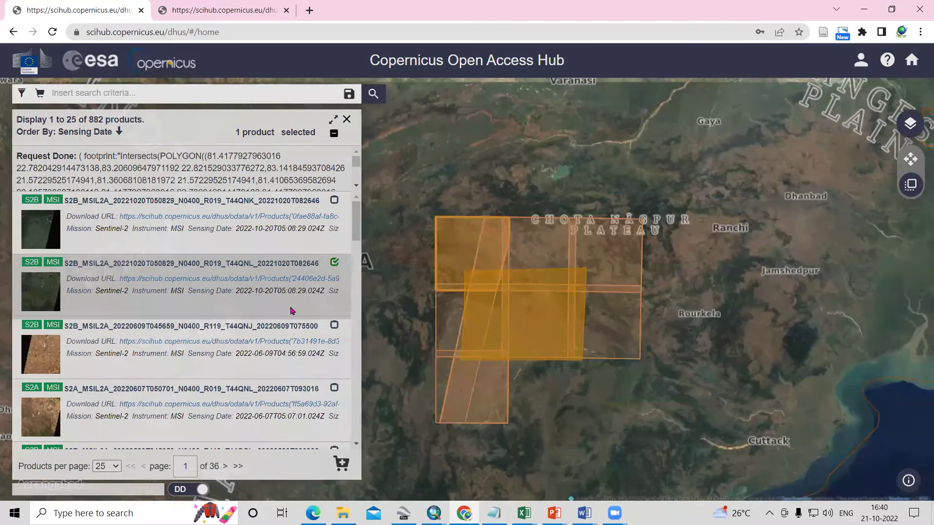
{"action": "left_click", "coordinate": [291, 311]}
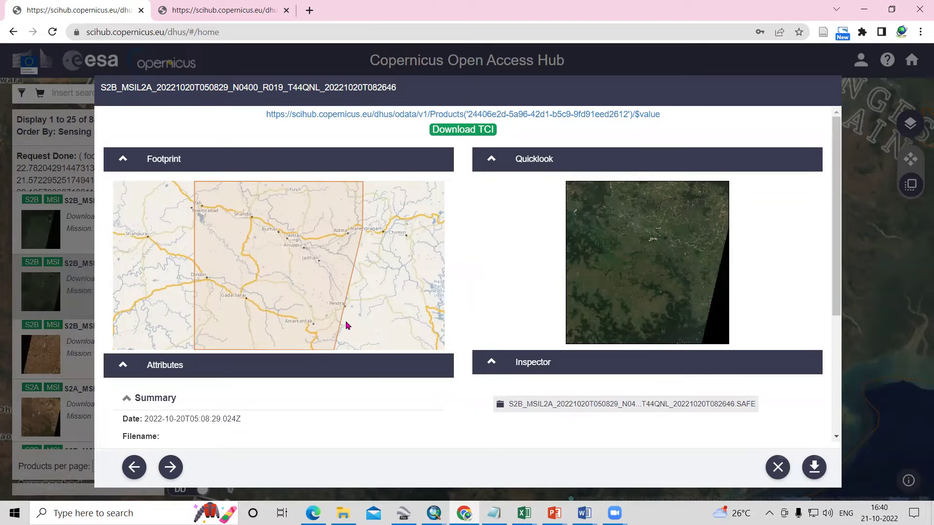
- Highlight the product's acquisition date and time in the details window
{"action": "scroll", "coordinate": [323, 319], "scroll_direction": "down", "scroll_amount": 3}
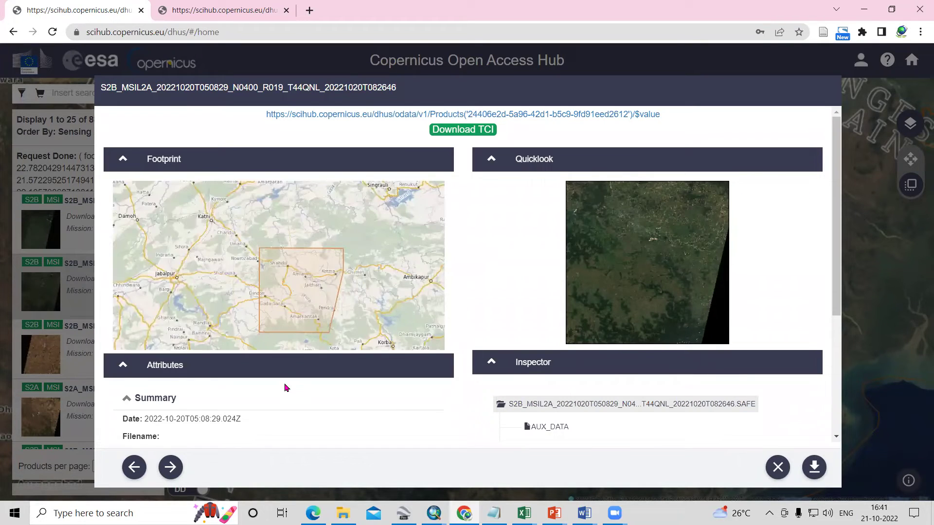
{"action": "scroll", "coordinate": [286, 387], "scroll_direction": "down", "scroll_amount": 2}
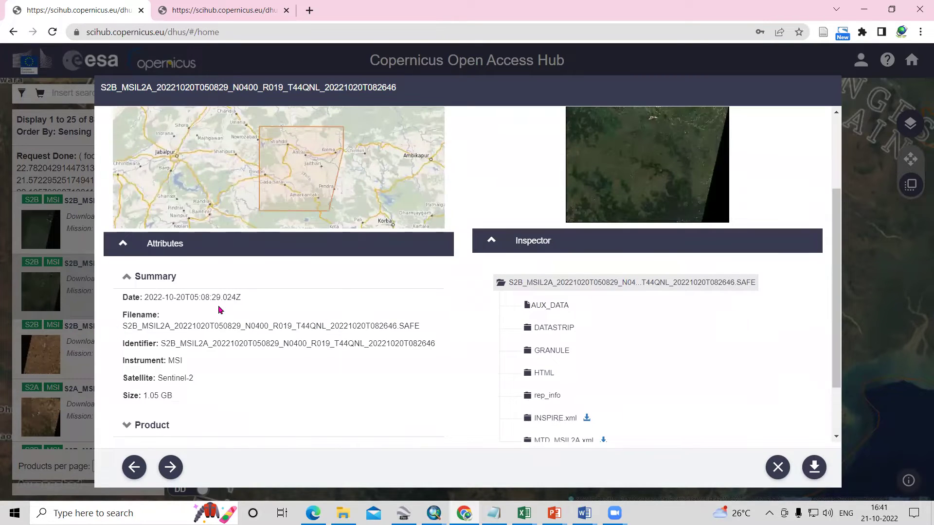
{"action": "left_click_drag", "start_coordinate": [145, 299], "coordinate": [192, 300]}
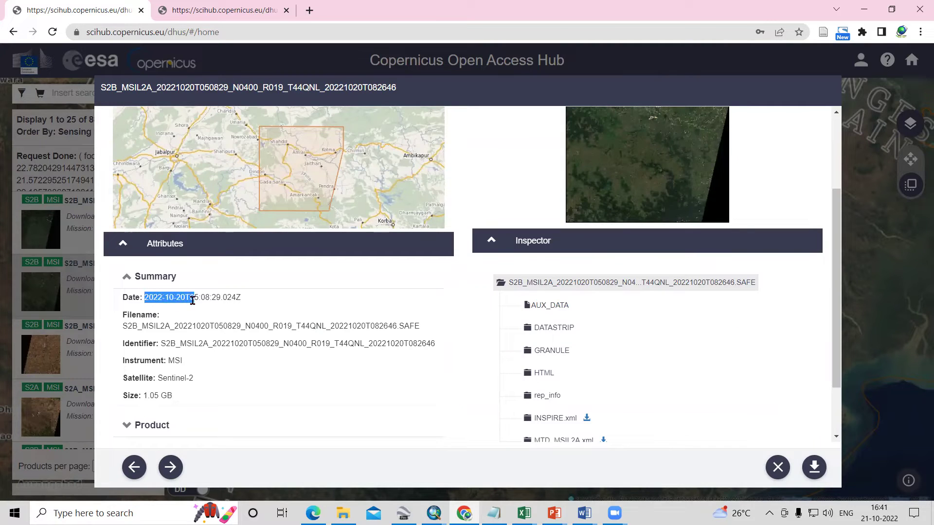
{"action": "left_click", "coordinate": [207, 299]}
{"action": "left_click_drag", "start_coordinate": [195, 299], "coordinate": [239, 299]}
{"action": "scroll", "coordinate": [250, 360], "scroll_direction": "down", "scroll_amount": 2}
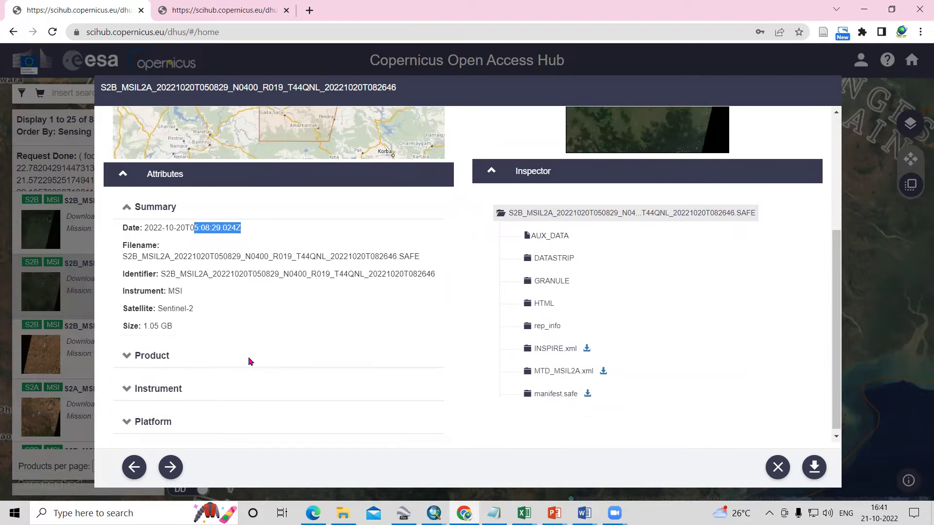
- Check the cloud cover under Product attributes, then download the 1.0 GB product zip
{"action": "left_click", "coordinate": [161, 352]}
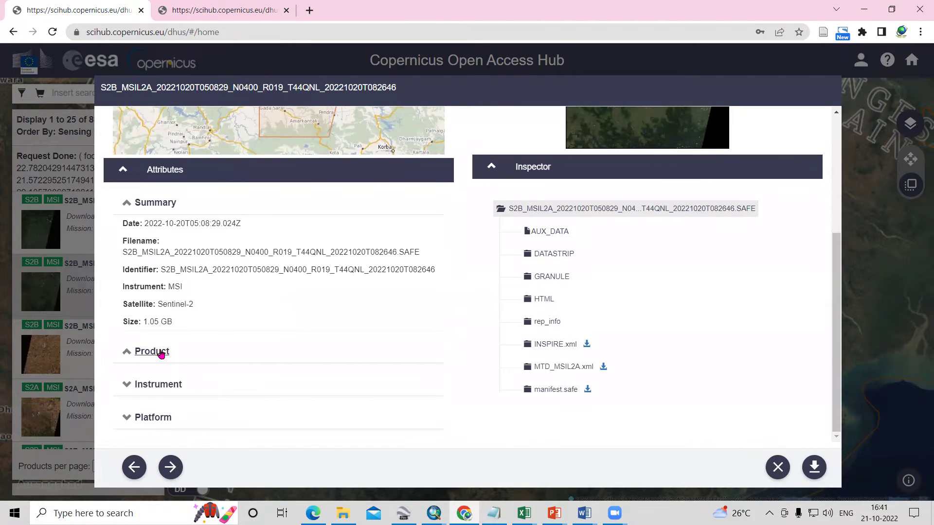
{"action": "scroll", "coordinate": [219, 292], "scroll_direction": "down", "scroll_amount": 3}
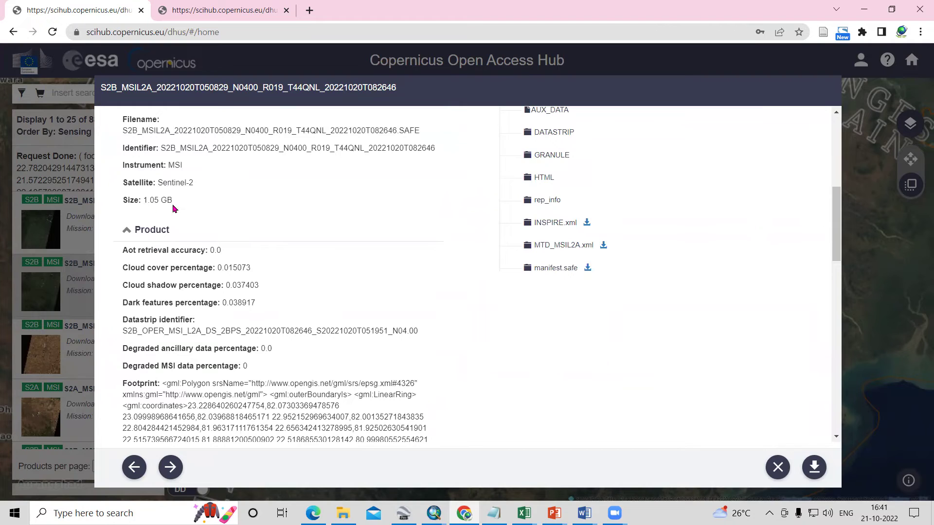
{"action": "left_click_drag", "start_coordinate": [148, 264], "coordinate": [246, 268]}
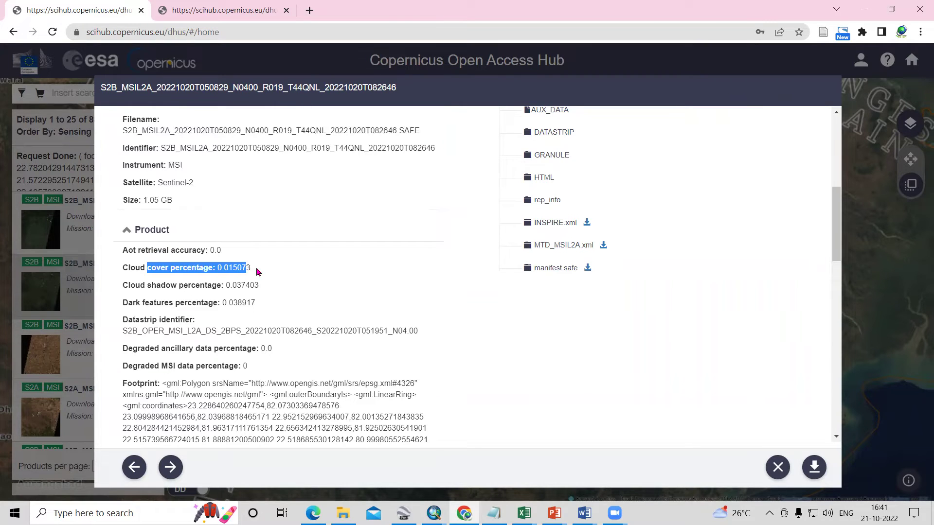
{"action": "scroll", "coordinate": [318, 299], "scroll_direction": "down", "scroll_amount": 10}
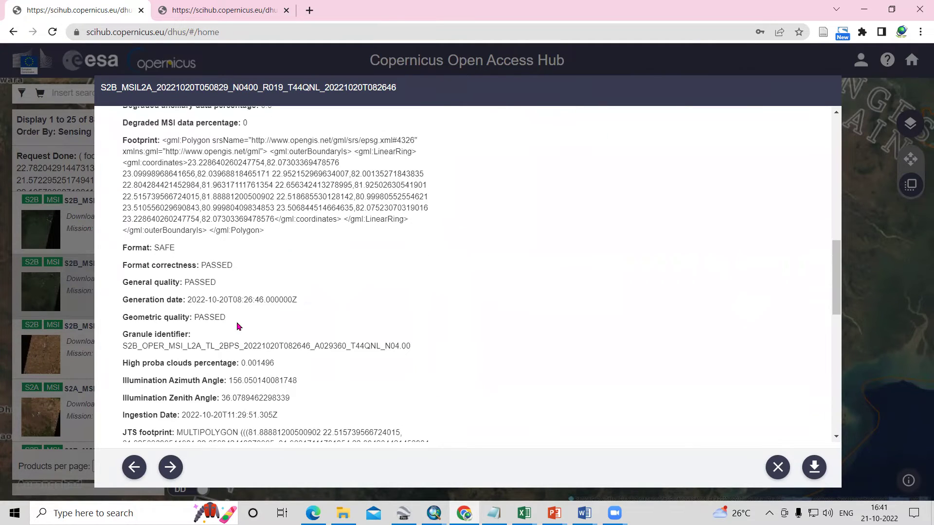
{"action": "scroll", "coordinate": [278, 329], "scroll_direction": "up", "scroll_amount": 15}
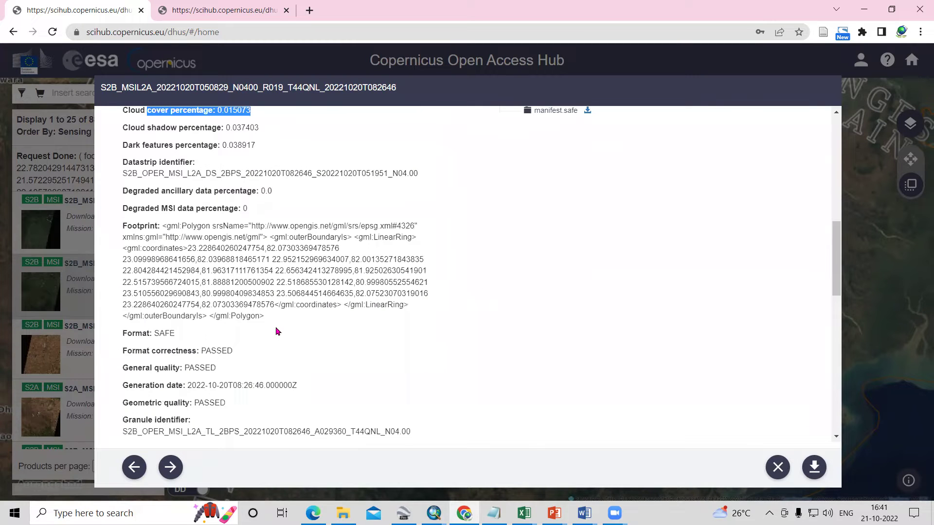
{"action": "left_click", "coordinate": [813, 468]}
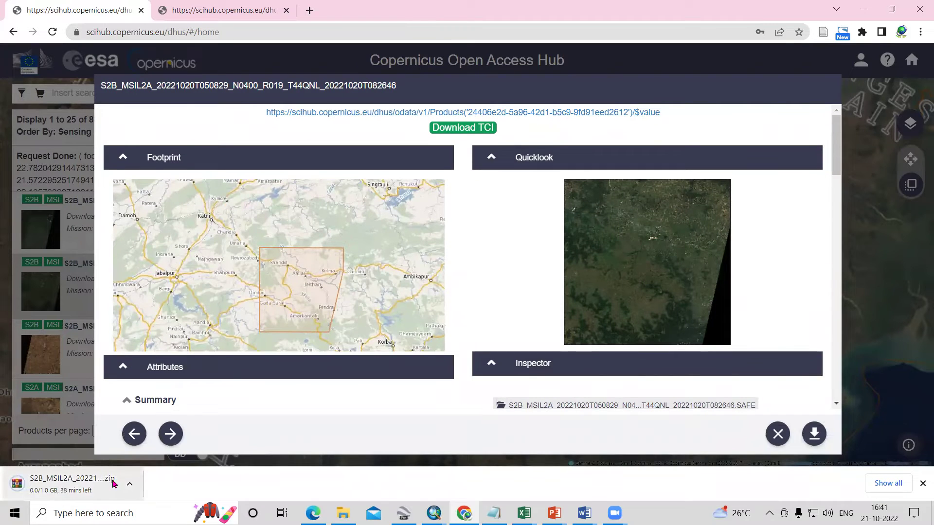
- Add the 30 May 2022 T44QQL product as a second selection and view its details
{"action": "left_click", "coordinate": [780, 435]}
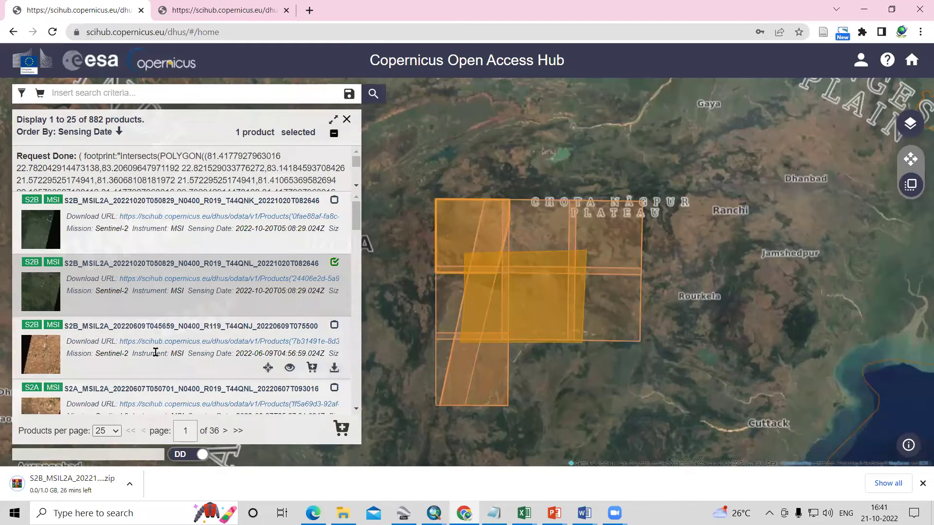
{"action": "scroll", "coordinate": [156, 355], "scroll_direction": "down", "scroll_amount": 1}
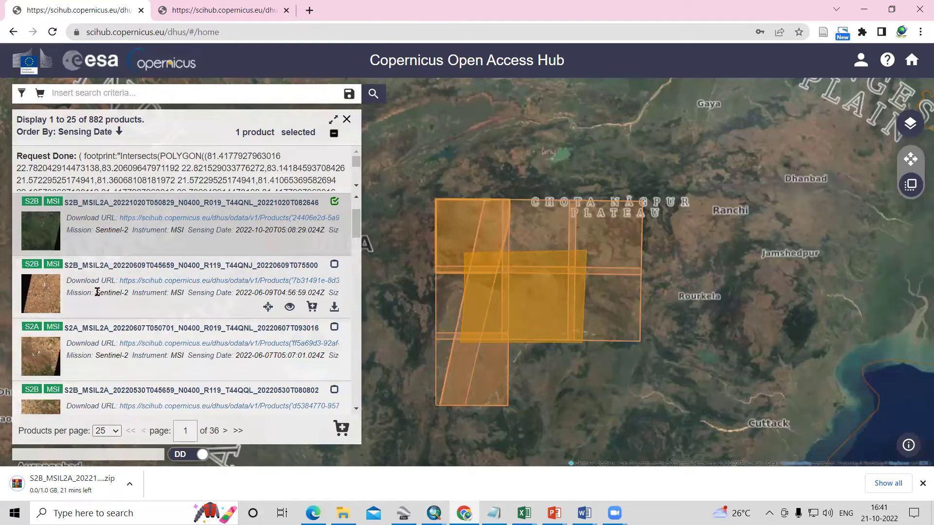
{"action": "scroll", "coordinate": [321, 312], "scroll_direction": "down", "scroll_amount": 2}
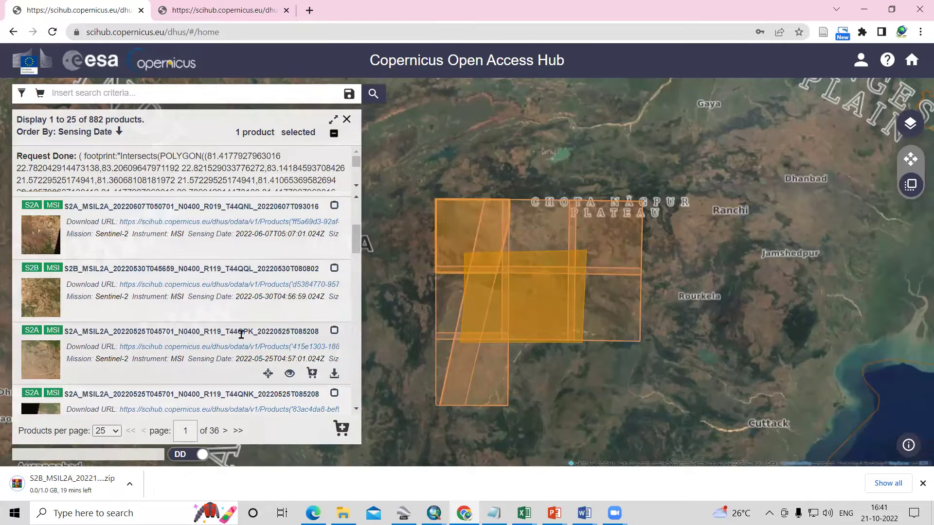
{"action": "scroll", "coordinate": [240, 333], "scroll_direction": "down", "scroll_amount": 1}
{"action": "scroll", "coordinate": [270, 292], "scroll_direction": "up", "scroll_amount": 1}
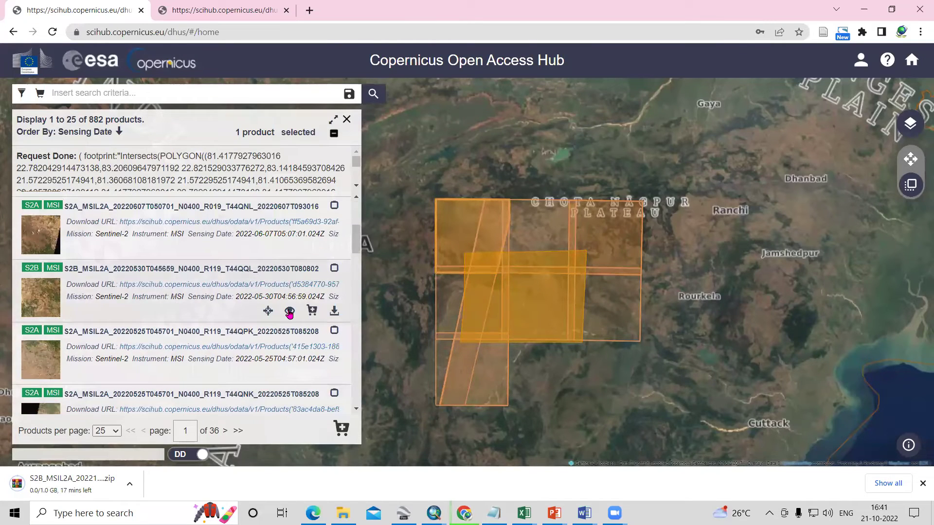
{"action": "left_click", "coordinate": [284, 312]}
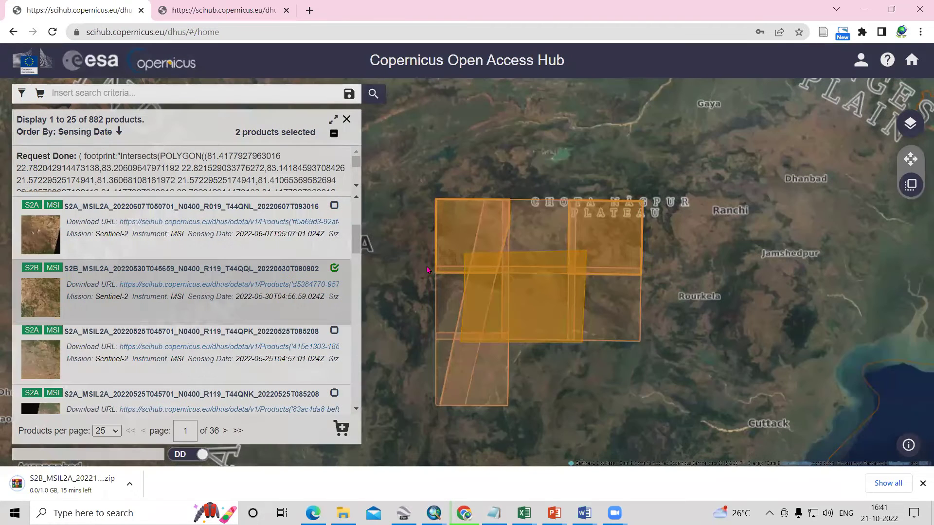
{"action": "left_click", "coordinate": [437, 269]}
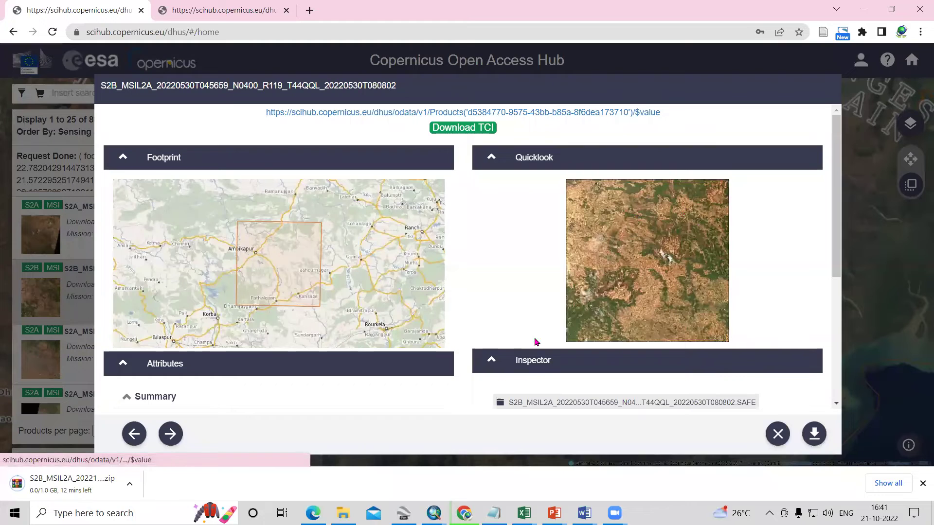
{"action": "scroll", "coordinate": [341, 328], "scroll_direction": "down", "scroll_amount": 1}
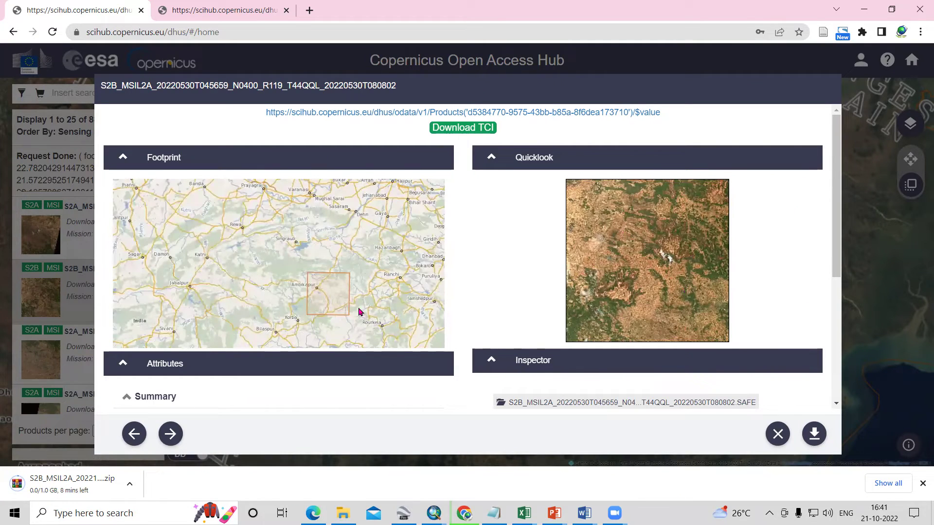
{"action": "left_click_drag", "start_coordinate": [327, 304], "coordinate": [307, 292]}
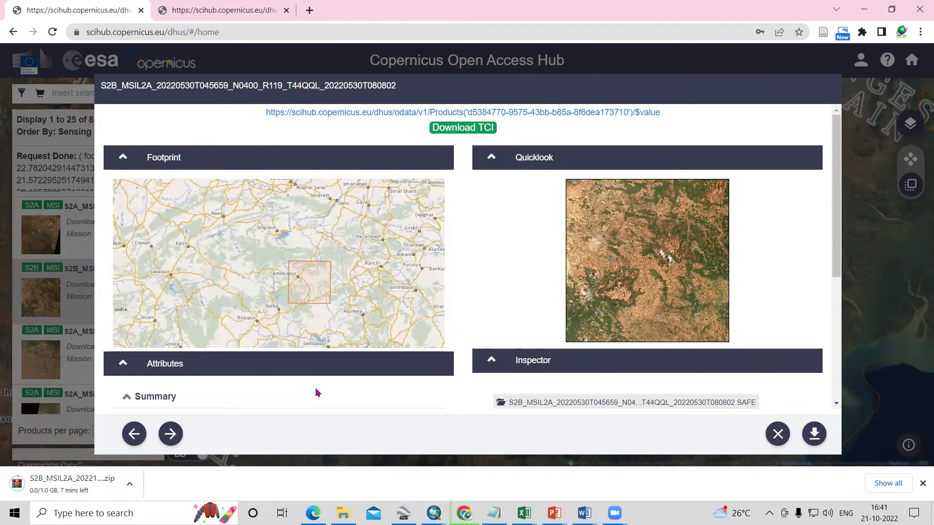
{"action": "scroll", "coordinate": [315, 387], "scroll_direction": "down", "scroll_amount": 5}
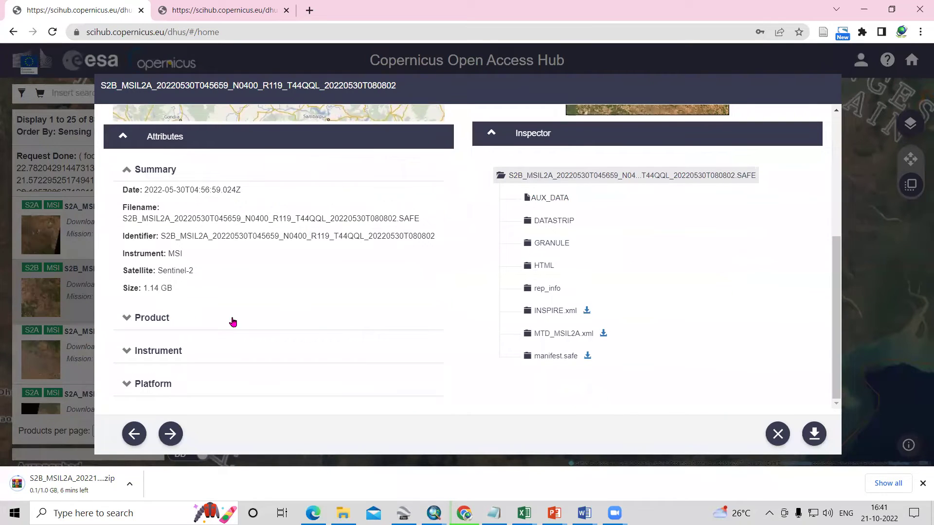
{"action": "scroll", "coordinate": [353, 293], "scroll_direction": "up", "scroll_amount": 5}
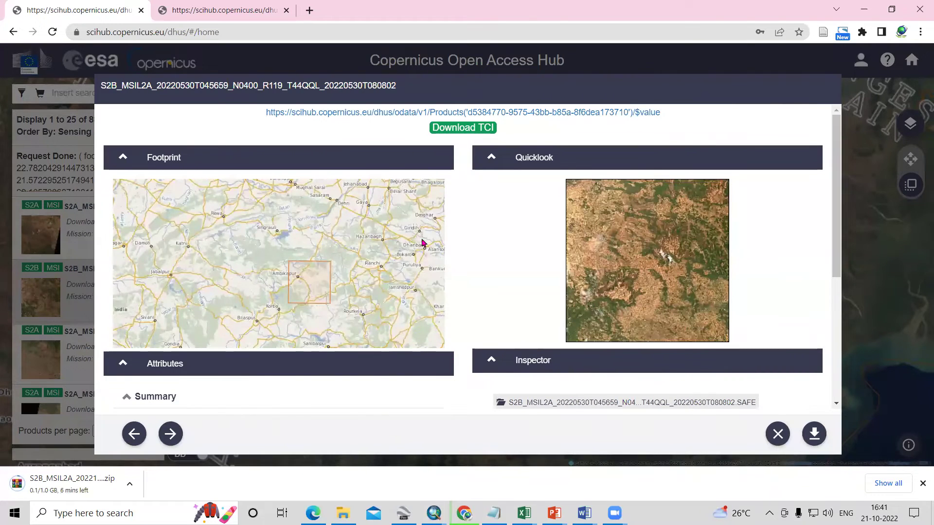
{"action": "left_click", "coordinate": [776, 435]}
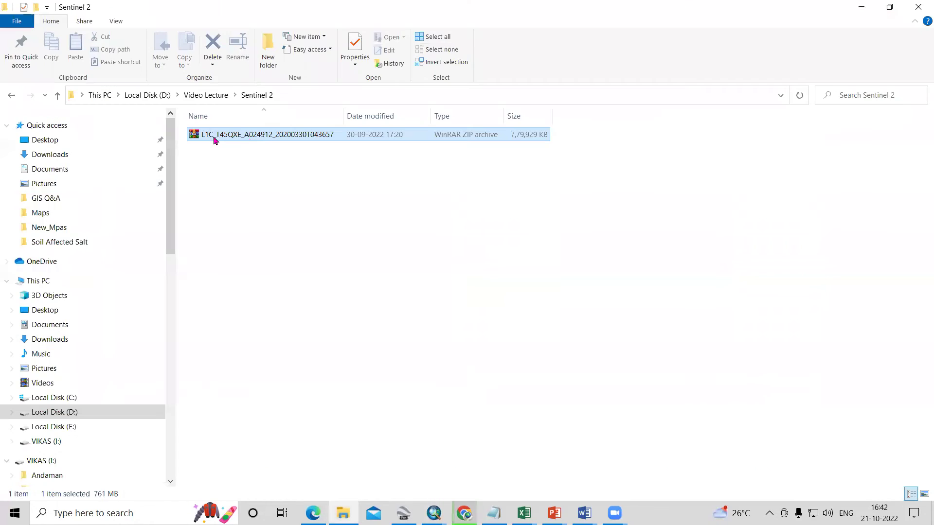
- Extract the downloaded L1C_T45QXE zip archive into its suggested folder
{"action": "right_click", "coordinate": [259, 140]}
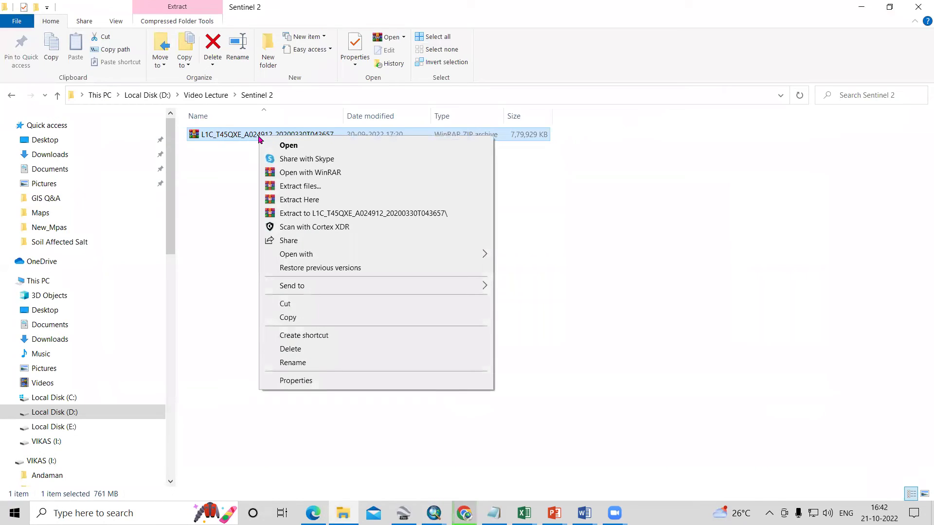
{"action": "left_click", "coordinate": [335, 188]}
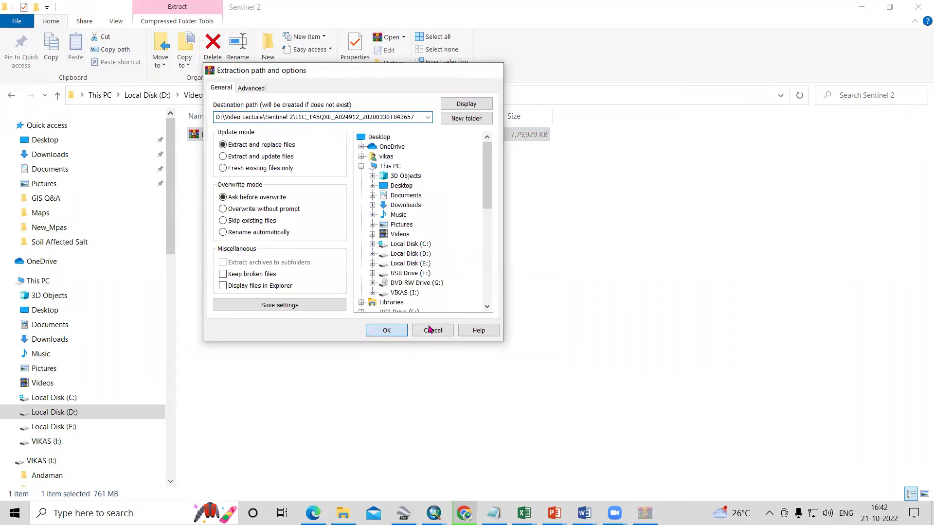
{"action": "left_click", "coordinate": [387, 331]}
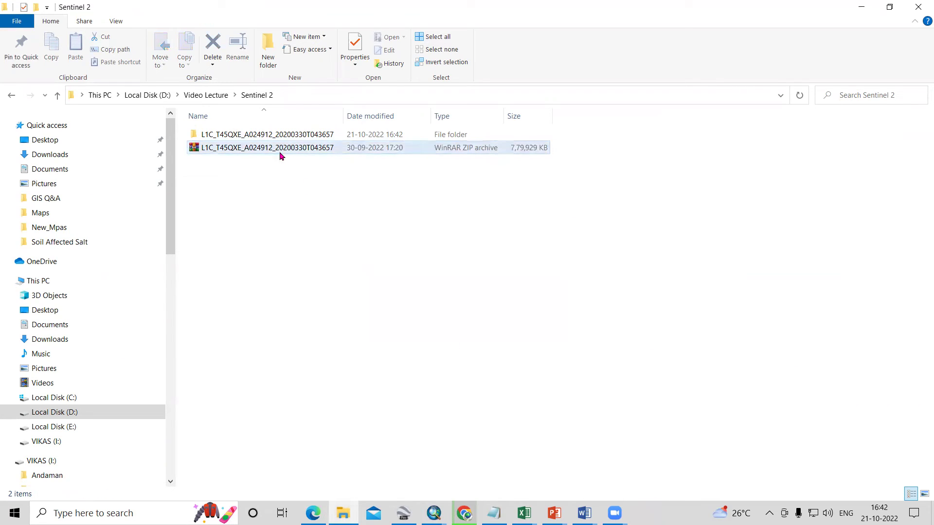
- Open the extracted folder, select its full path, and bring the Untitled ArcMap window forward
{"action": "double_click", "coordinate": [272, 137]}
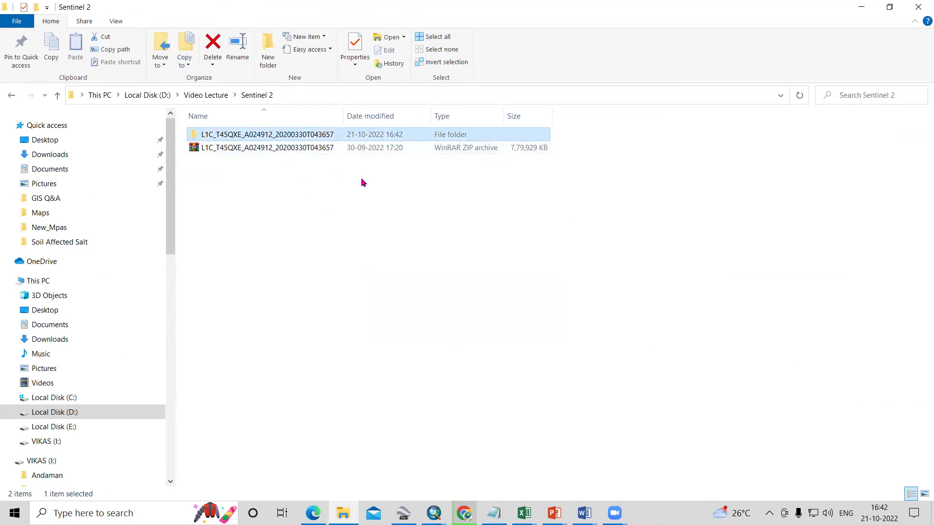
{"action": "left_click", "coordinate": [438, 94]}
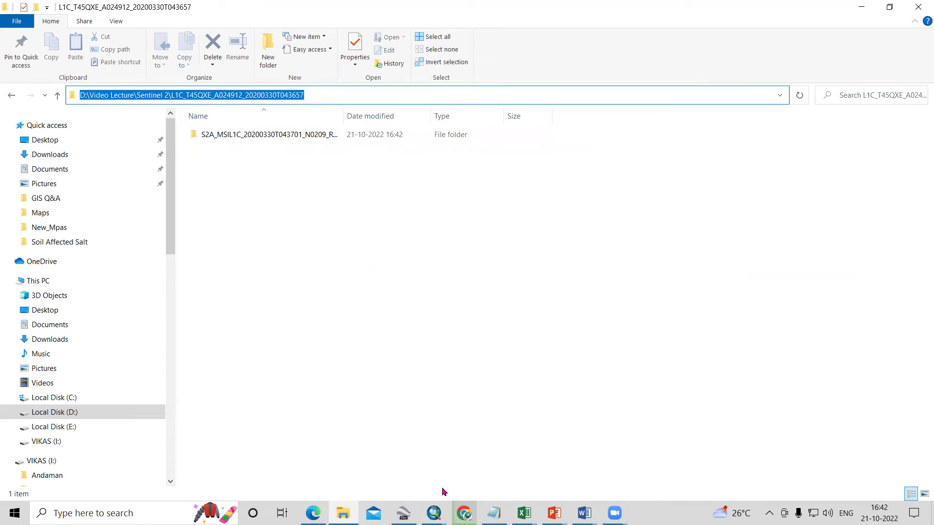
{"action": "left_click", "coordinate": [434, 513]}
{"action": "left_click", "coordinate": [622, 469]}
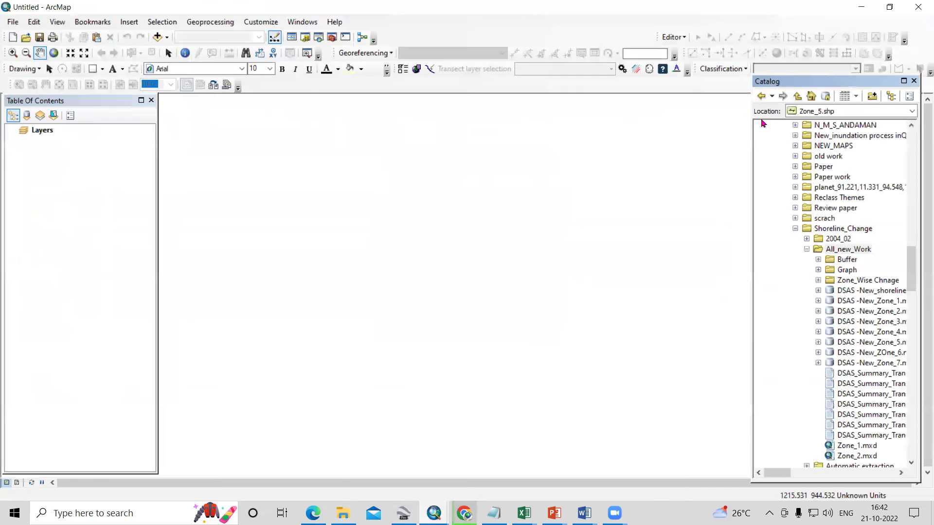
- Paste the folder path into the Catalog and expand S2A_MSIL1C > GRANULE > L1C_T45QXE > IMG_DATA
{"action": "left_click", "coordinate": [856, 111]}
{"action": "key", "text": "ctrl+v"}
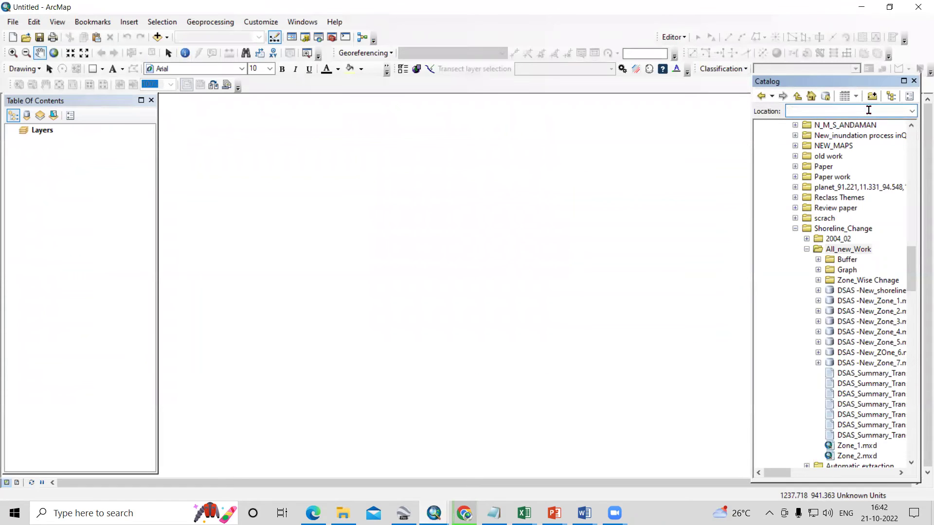
{"action": "double_click", "coordinate": [818, 427]}
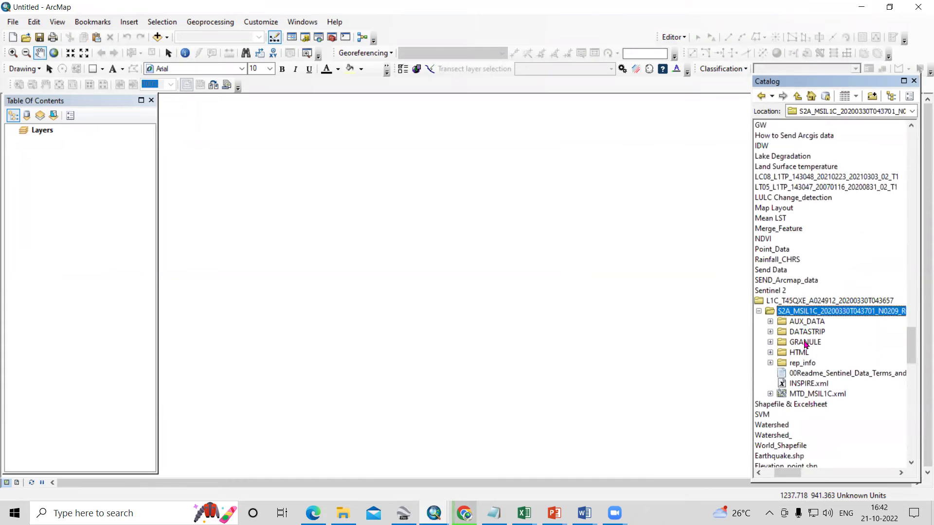
{"action": "double_click", "coordinate": [805, 343]}
{"action": "double_click", "coordinate": [826, 352]}
{"action": "double_click", "coordinate": [829, 373]}
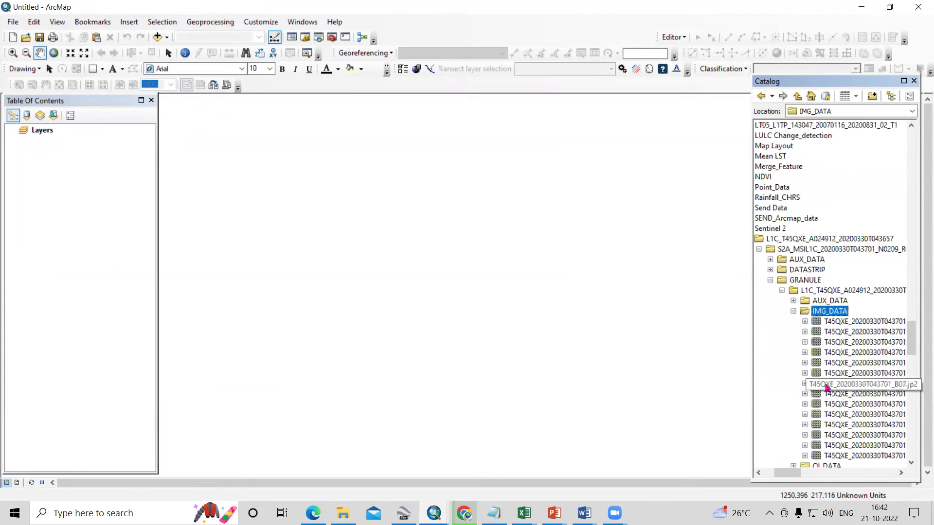
- Add the B04 band image from IMG_DATA to the map
{"action": "scroll", "coordinate": [817, 428], "scroll_direction": "down", "scroll_amount": 4}
{"action": "left_click_drag", "start_coordinate": [792, 473], "coordinate": [799, 472]}
{"action": "left_click", "coordinate": [869, 209]}
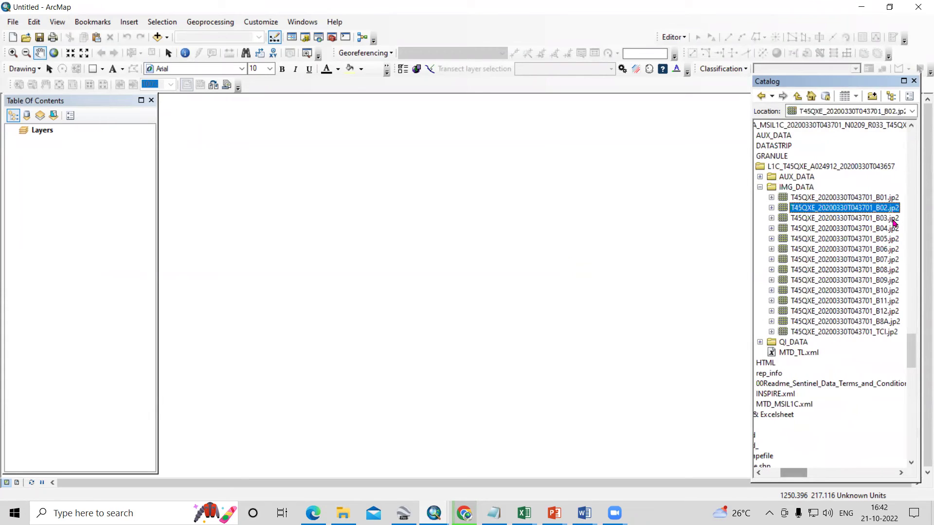
{"action": "left_click_drag", "start_coordinate": [879, 233], "coordinate": [490, 302]}
- Add the B03 band to the map, pan across the river imagery, then return to Chrome
{"action": "left_click_drag", "start_coordinate": [880, 218], "coordinate": [487, 292]}
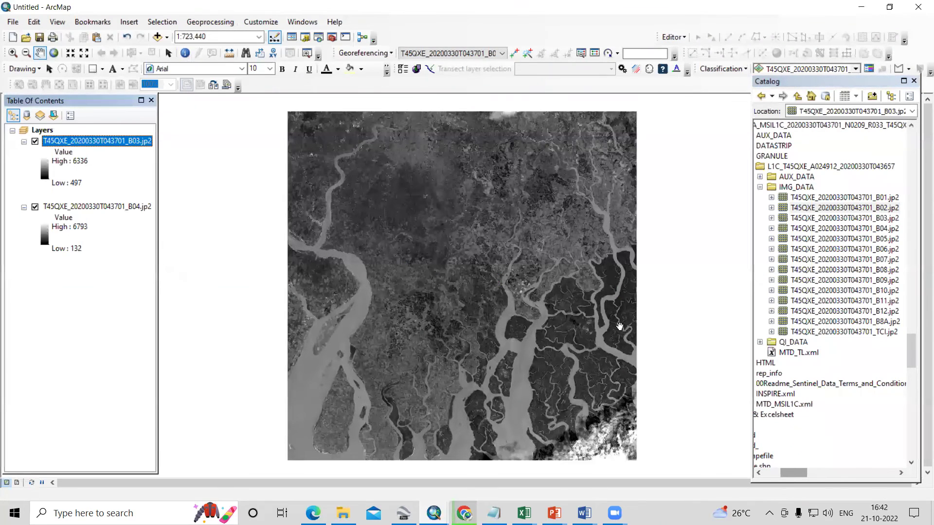
{"action": "scroll", "coordinate": [487, 239], "scroll_direction": "up", "scroll_amount": 3}
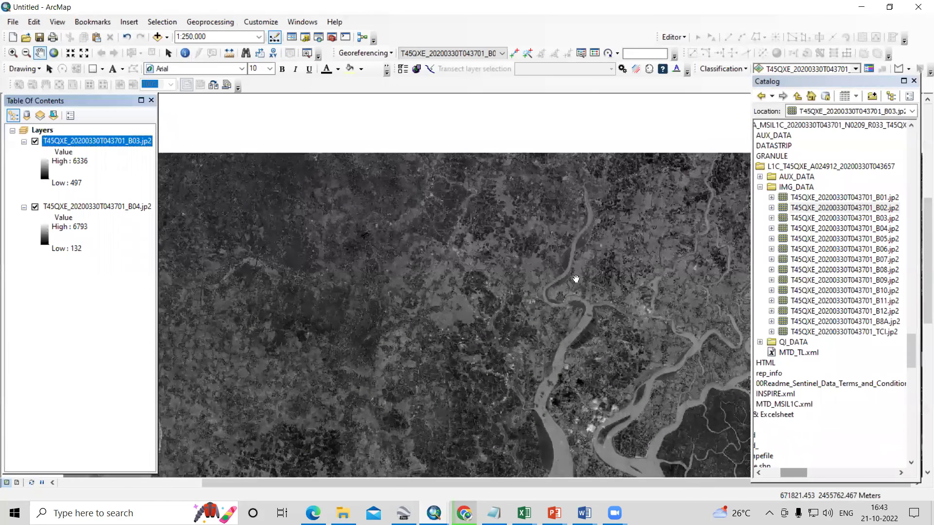
{"action": "left_click_drag", "start_coordinate": [576, 279], "coordinate": [531, 348]}
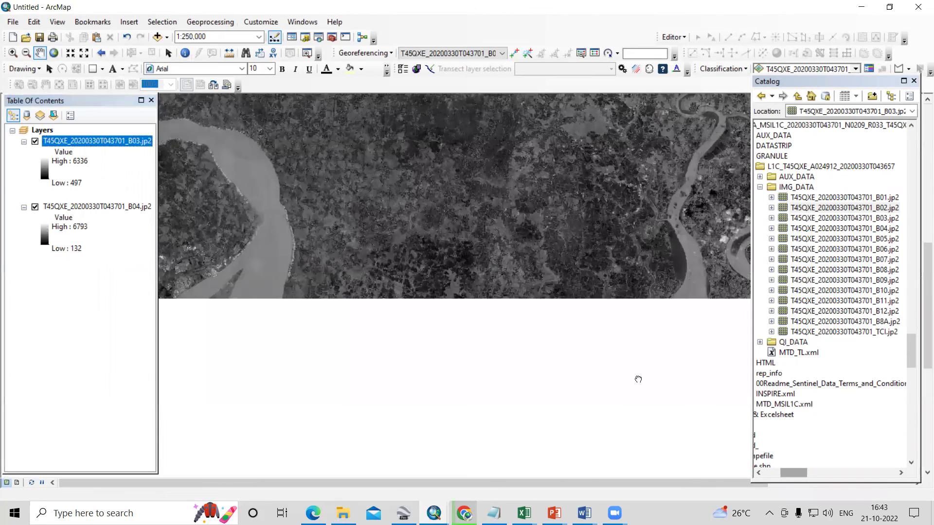
{"action": "left_click_drag", "start_coordinate": [638, 380], "coordinate": [576, 354]}
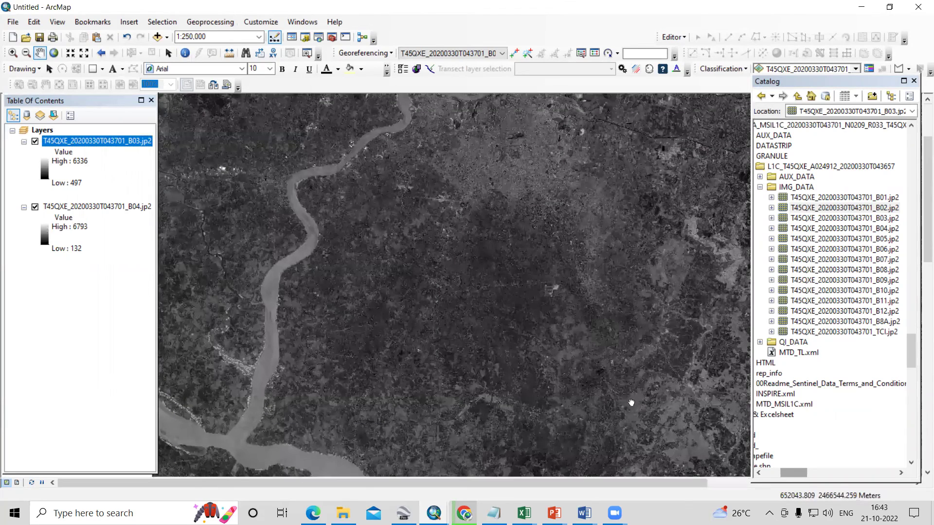
{"action": "left_click_drag", "start_coordinate": [631, 403], "coordinate": [563, 345]}
{"action": "key", "text": "alt+Tab"}
{"action": "mouse_move", "coordinate": [321, 230]}
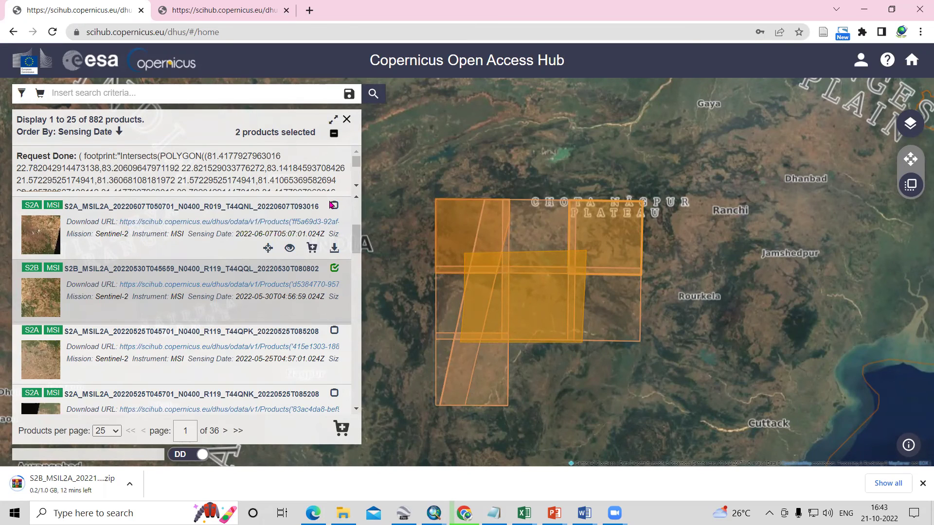
{"action": "mouse_move", "coordinate": [238, 280]}
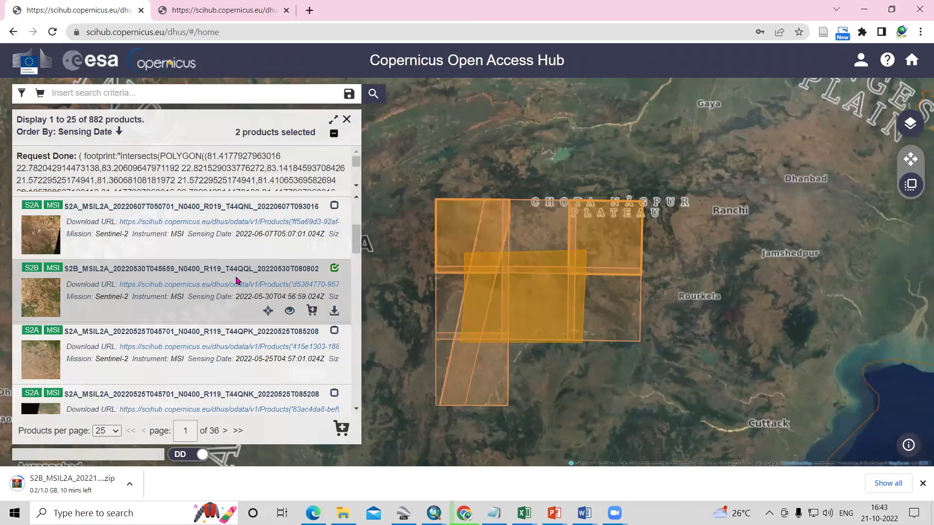